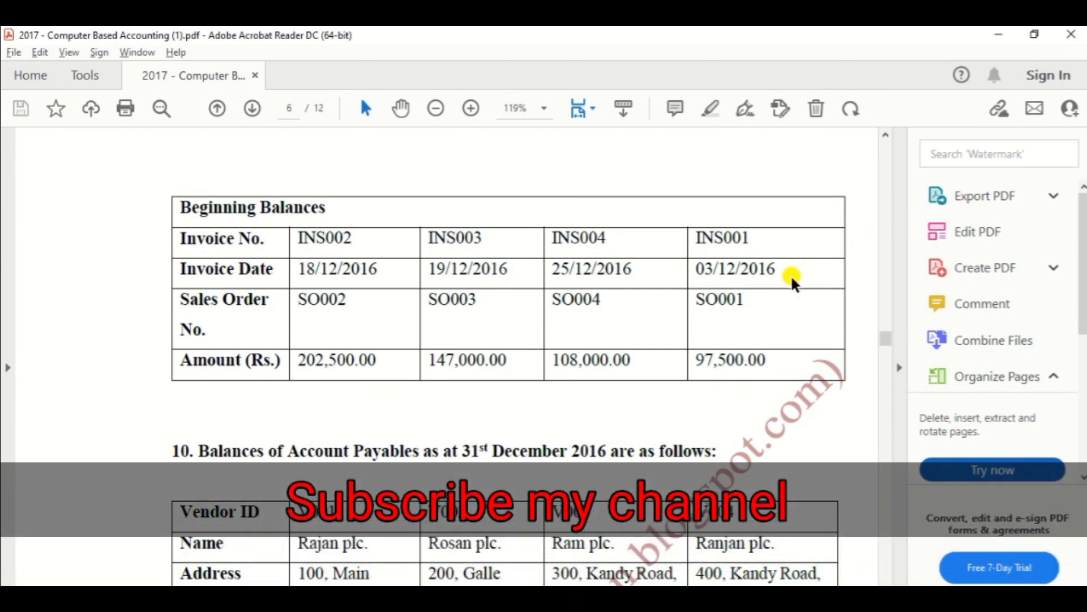
Scroll the PDF to the section 9 table of December 2016 account receivables balances.
scroll(621, 375, up, 15)
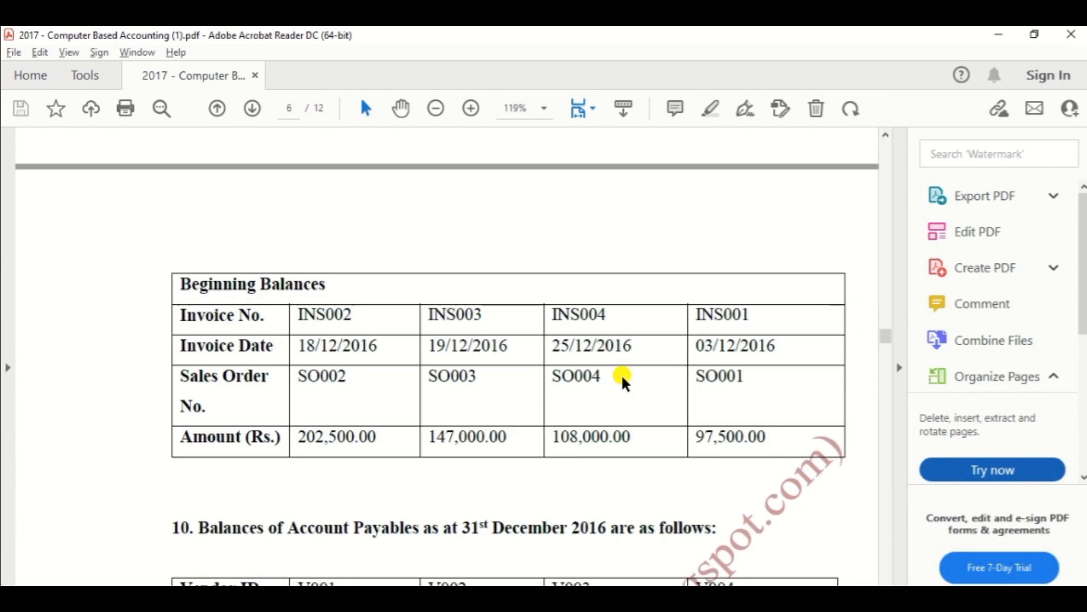
scroll(620, 374, up, 5)
scroll(621, 374, down, 1)
scroll(621, 374, down, 3)
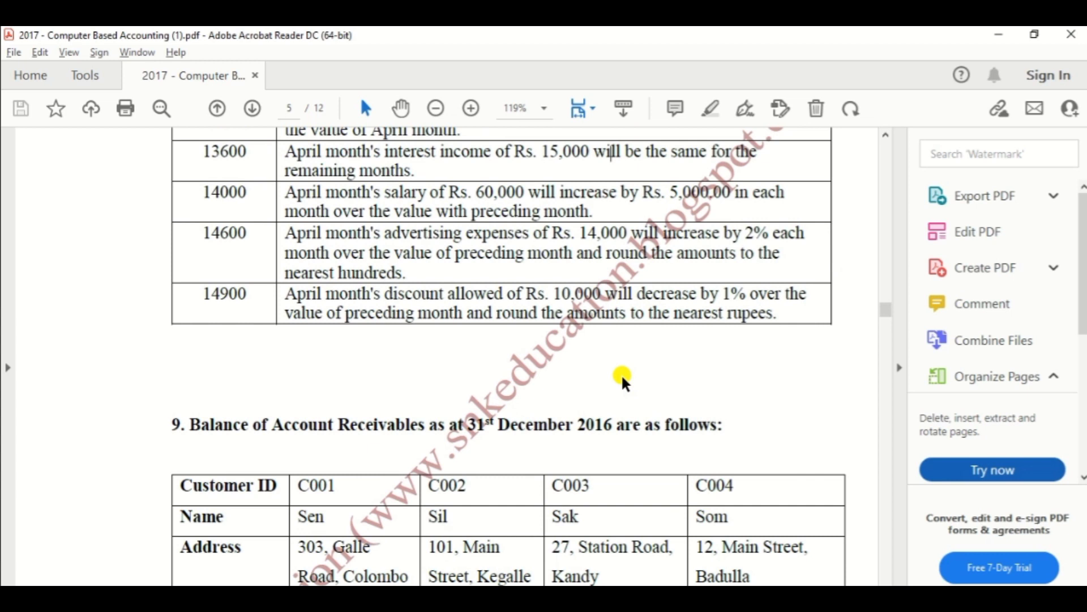
scroll(620, 376, down, 3)
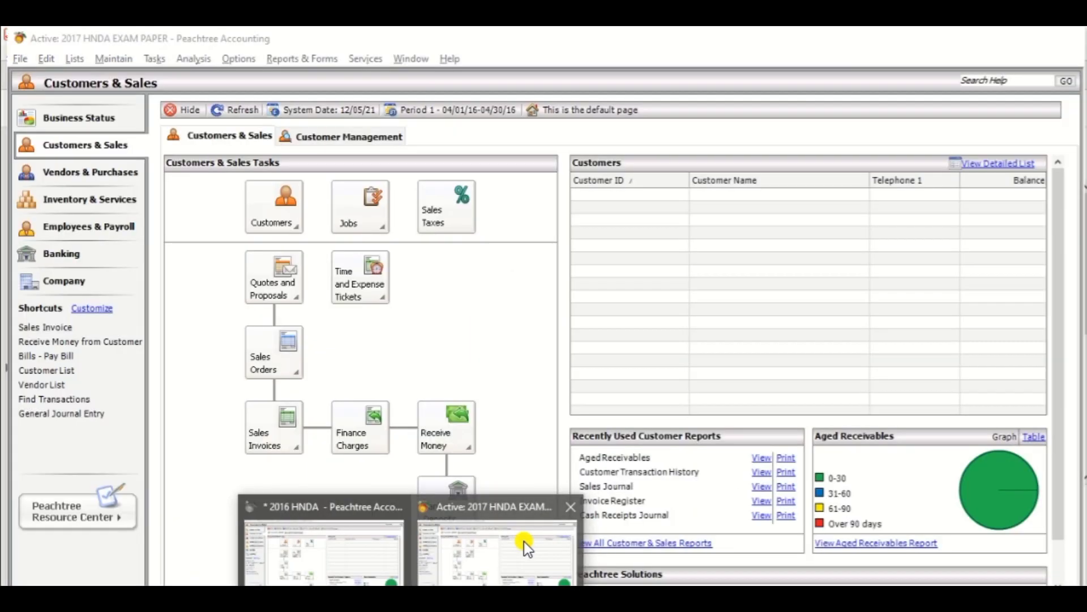
Bring Peachtree to the front and open the Customers menu on the Customers & Sales page.
click(524, 541)
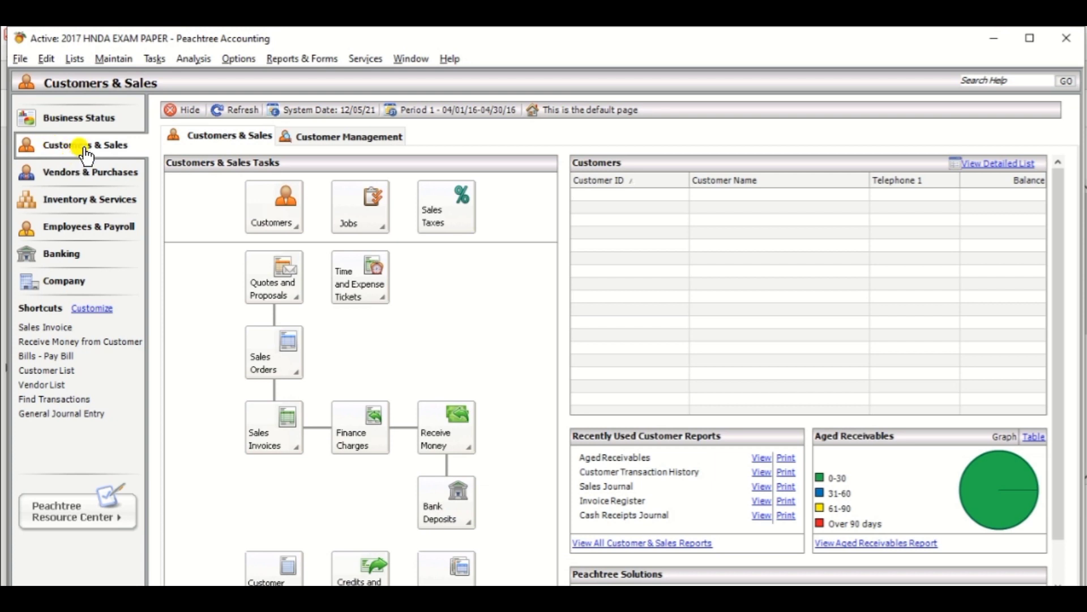
click(259, 222)
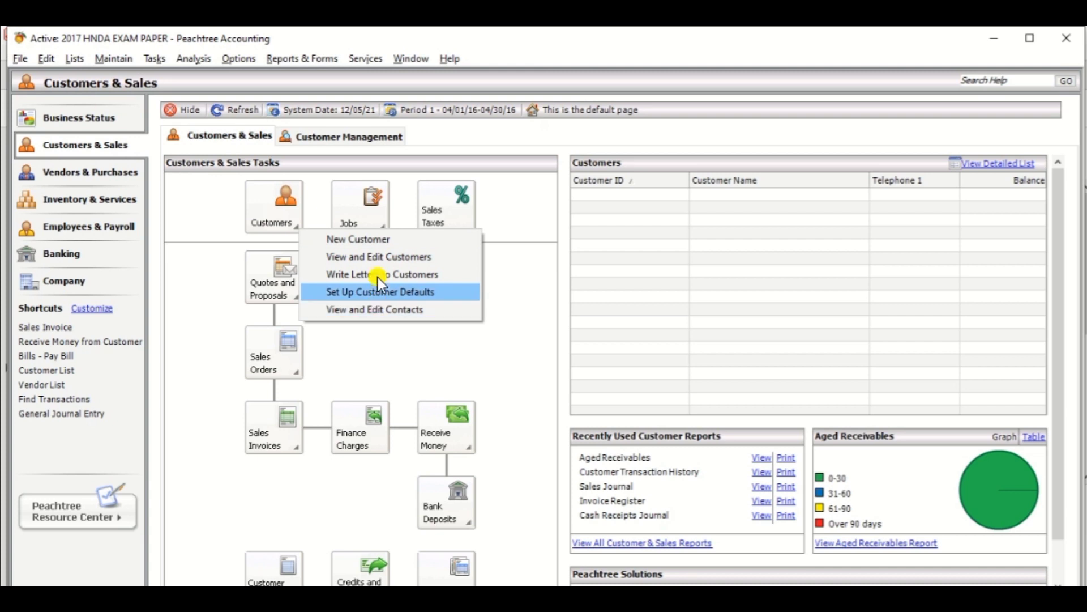
Start a new customer in Maintain Customers, checking the customer details in the PDF.
click(398, 239)
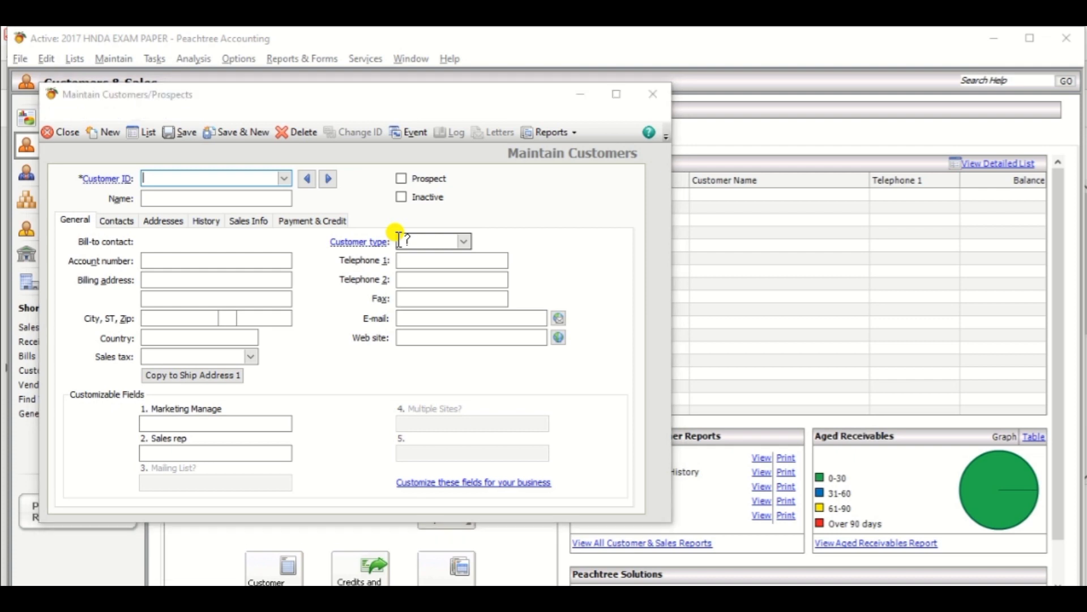
key(alt+Tab)
key(alt+Tab)
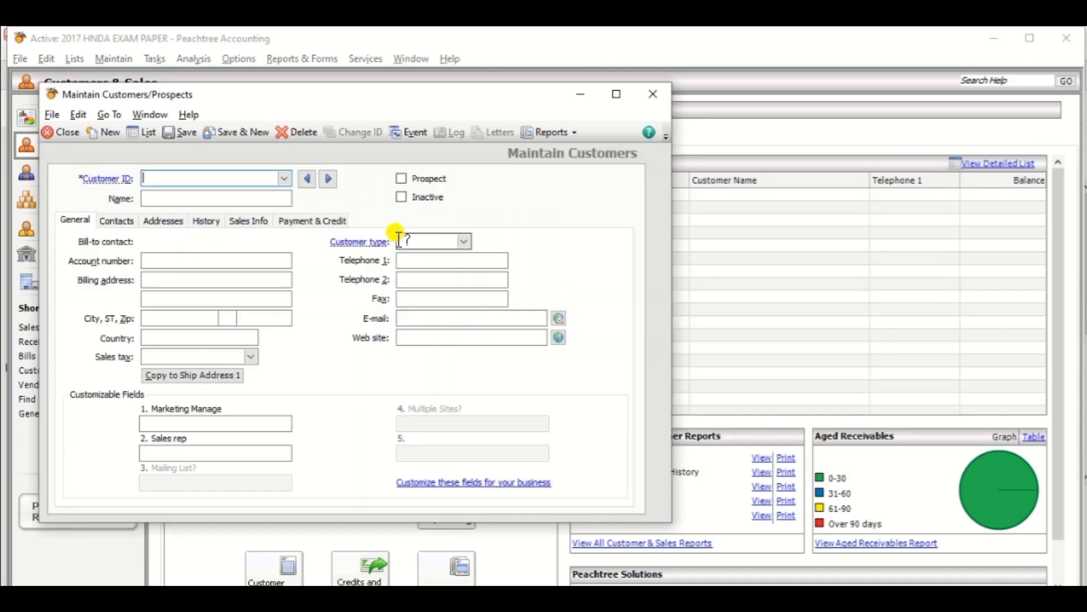
key(alt+Tab)
key(Tab)
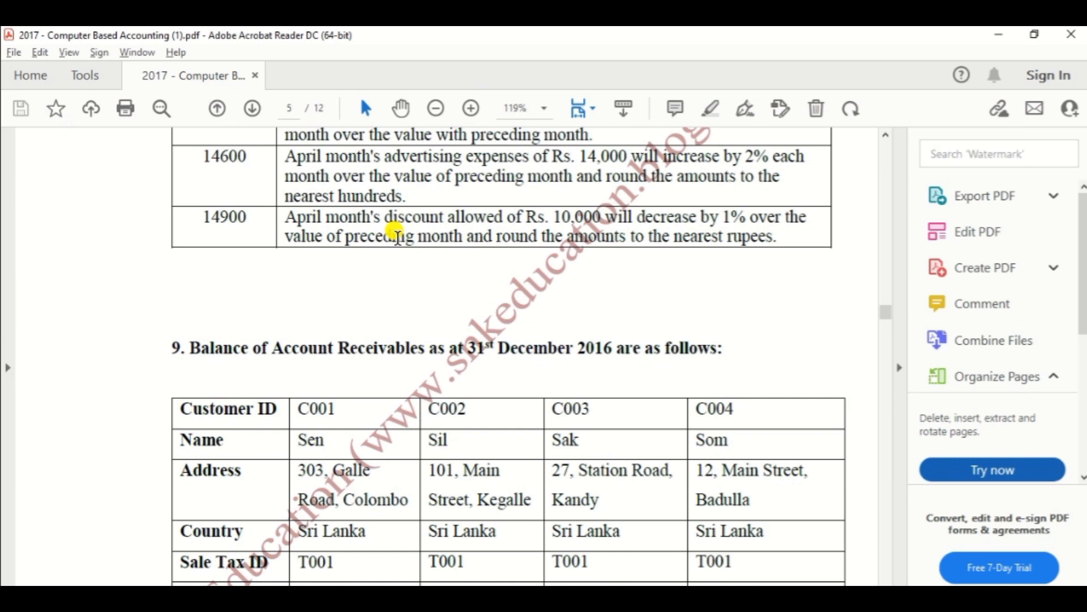
key(alt+Tab)
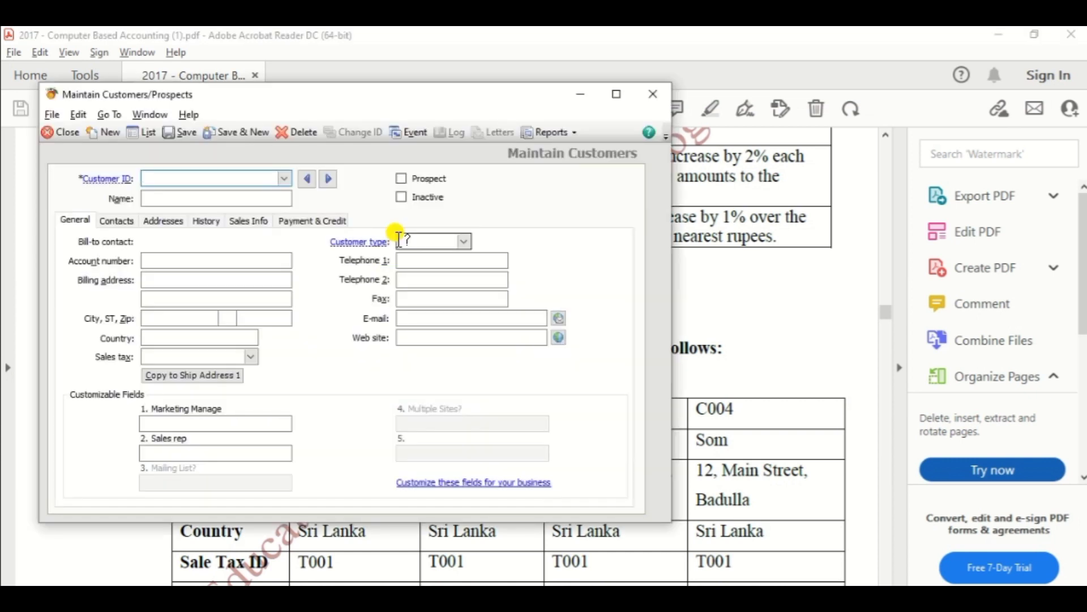
Enter the first customer's ID to load its record with address, telephone and sales tax T001.
text(C001)
key(Tab)
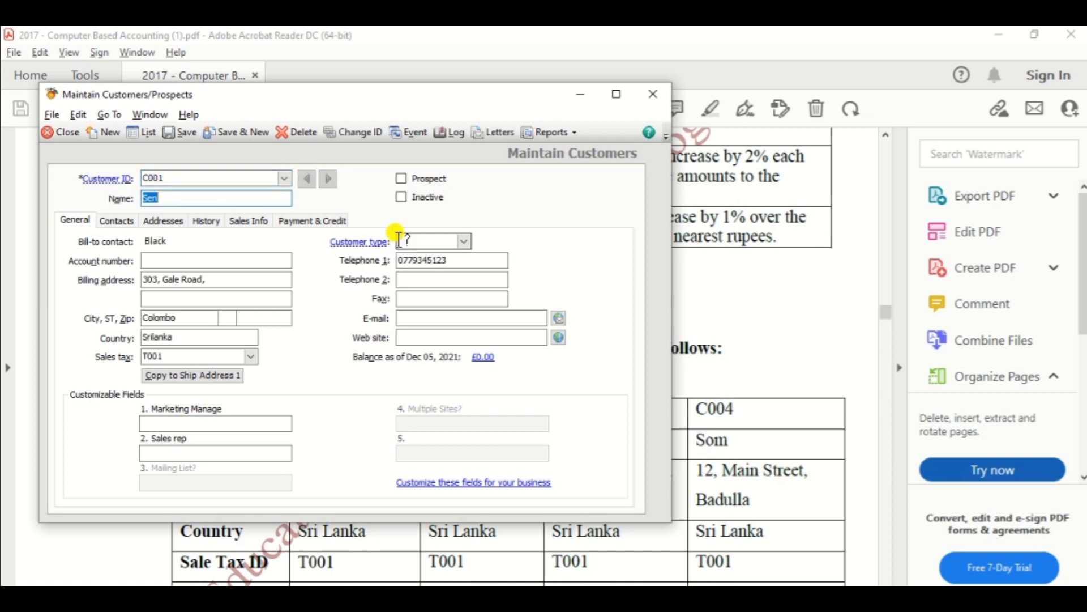
click(399, 241)
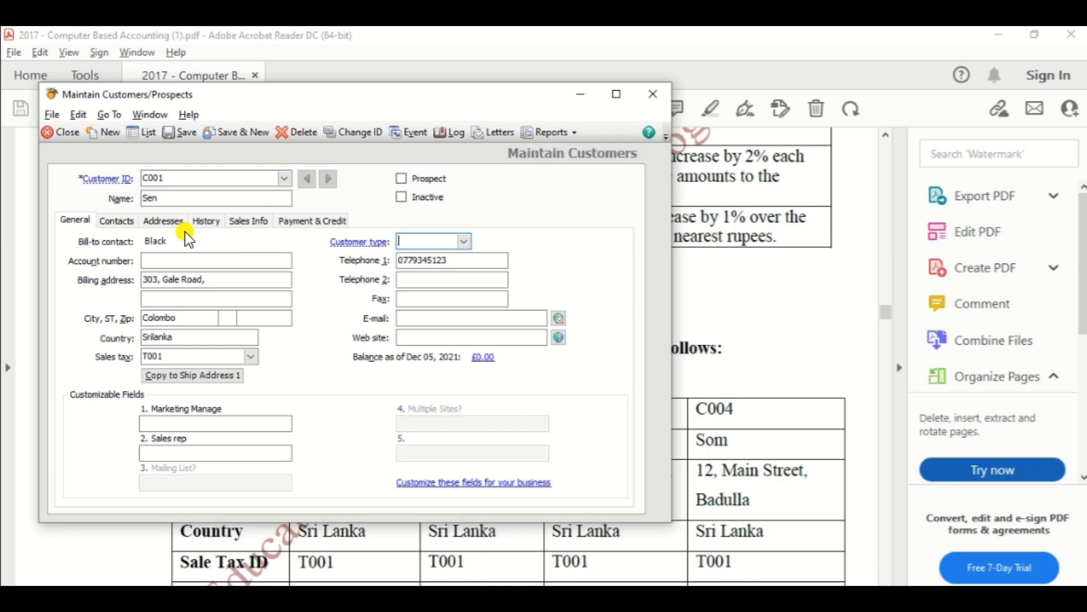
key(alt+Tab)
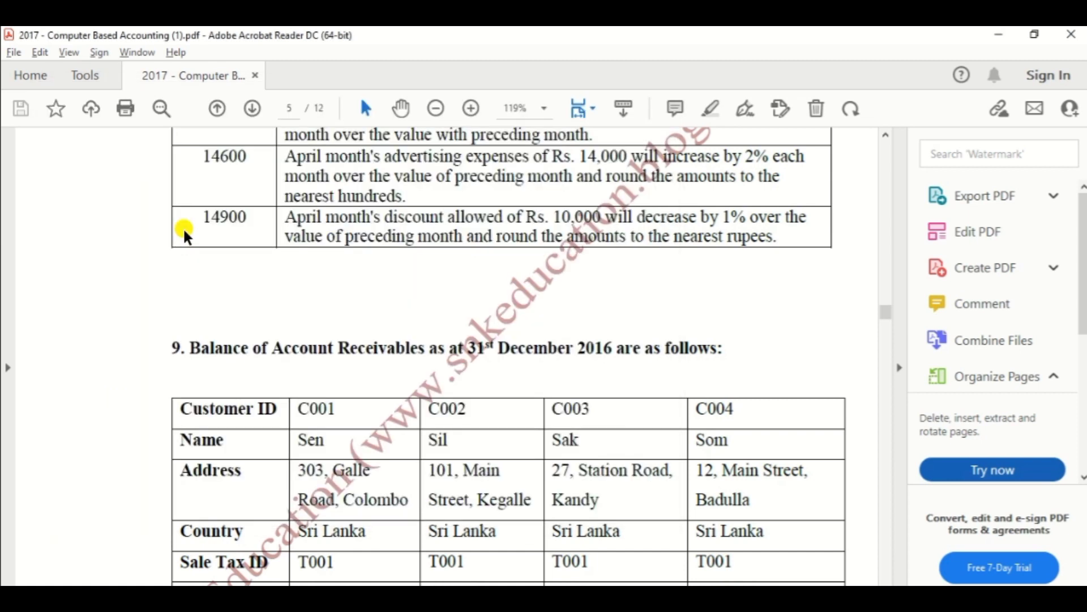
key(alt+Tab)
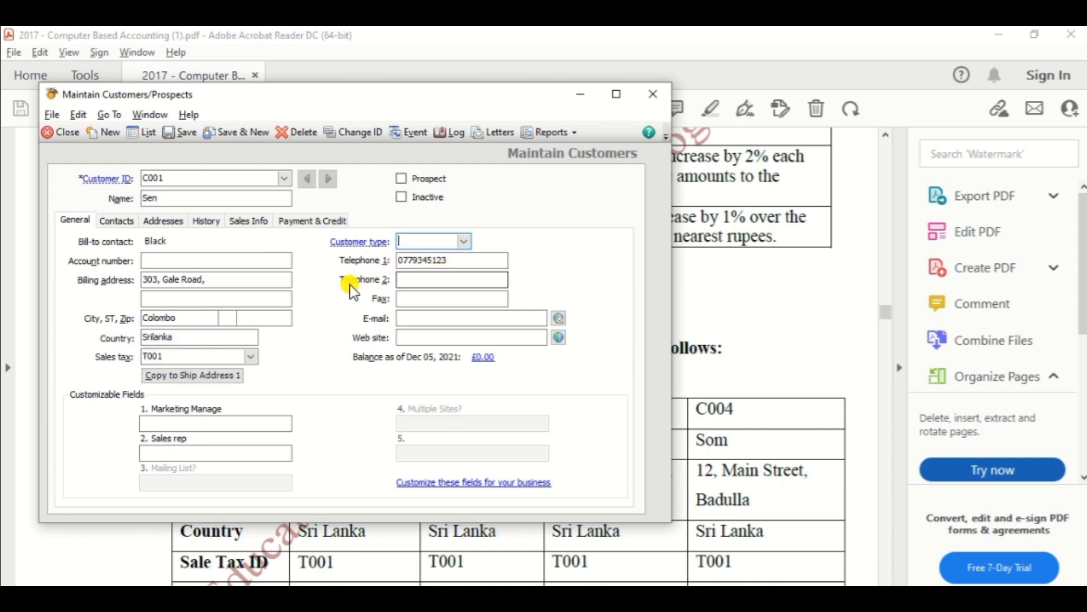
key(alt+Tab)
scroll(393, 352, down, 5)
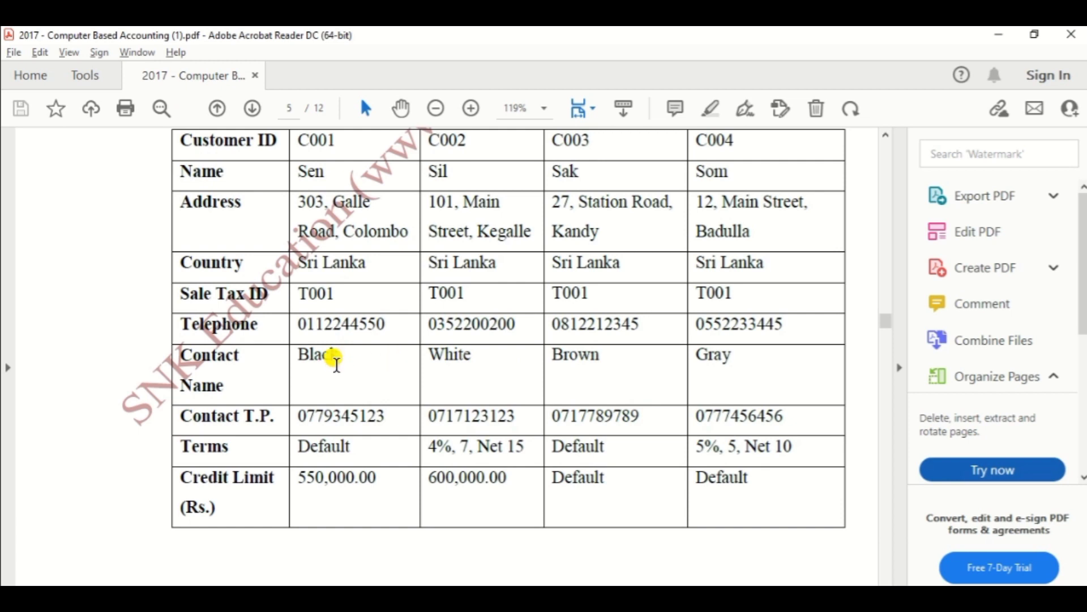
key(alt+Tab)
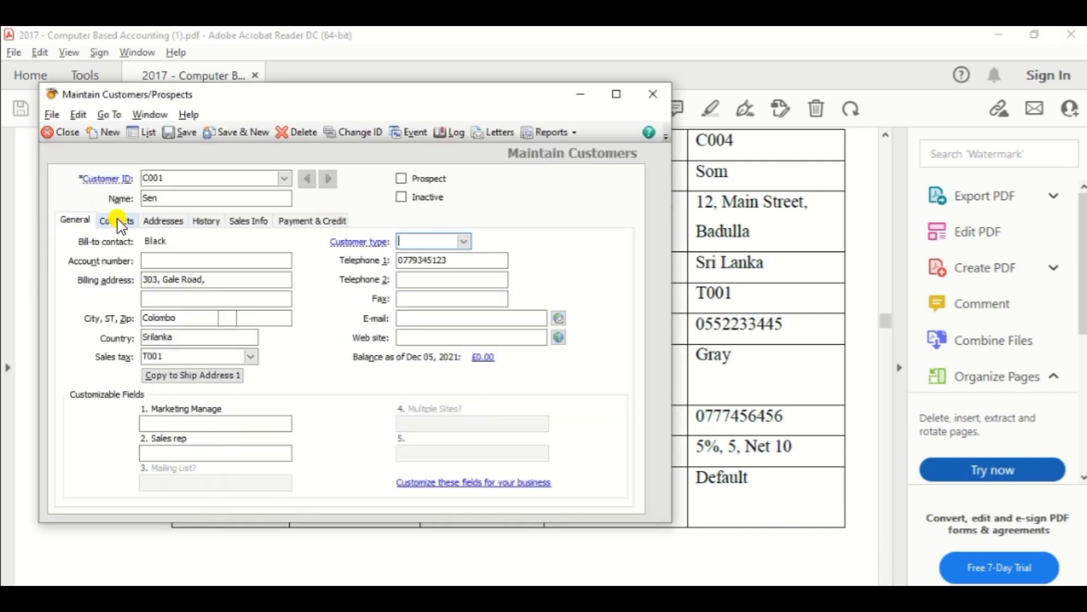
click(117, 220)
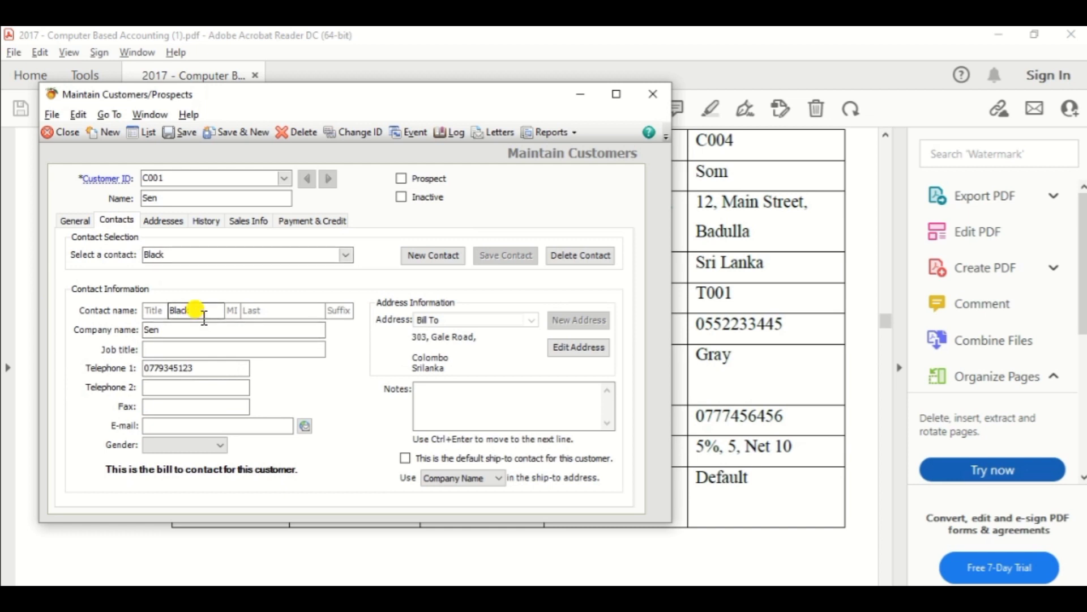
key(alt+Tab)
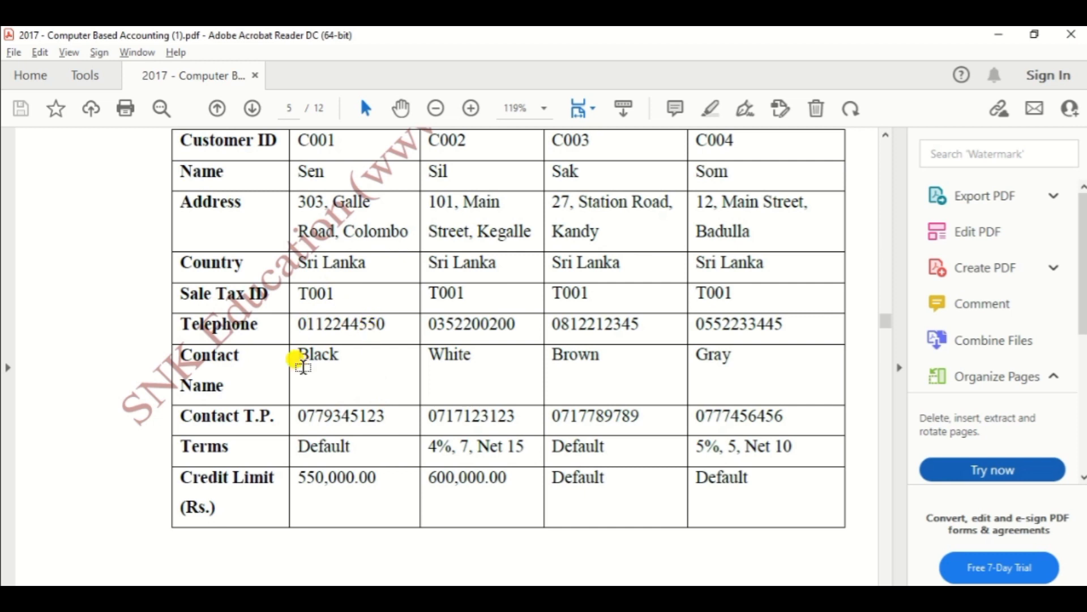
key(alt+Tab)
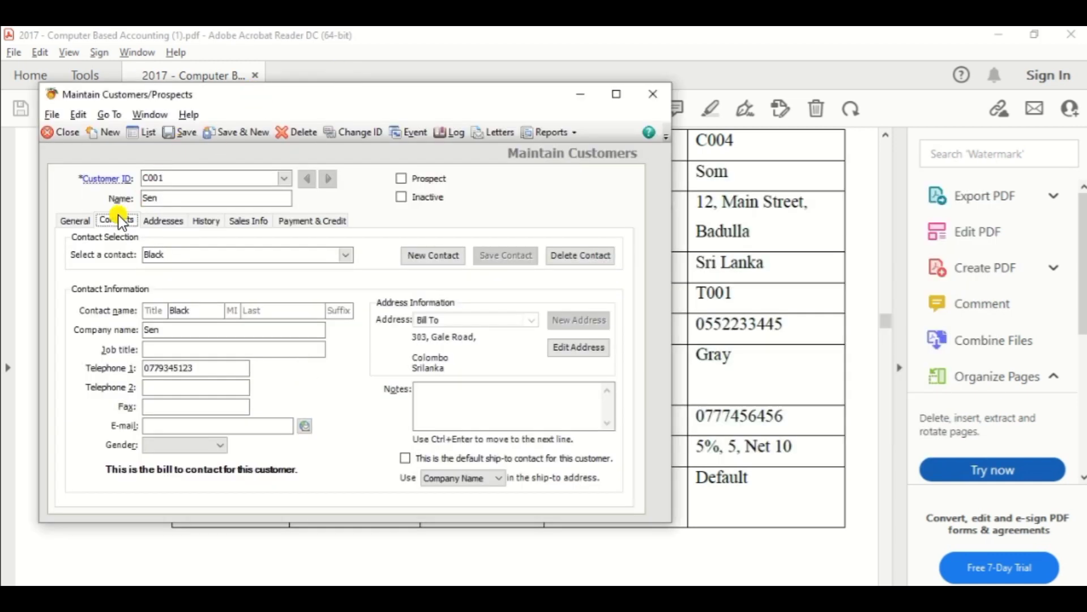
On the General tab, re-enter the customer's main Telephone 1 number from the PDF.
click(72, 220)
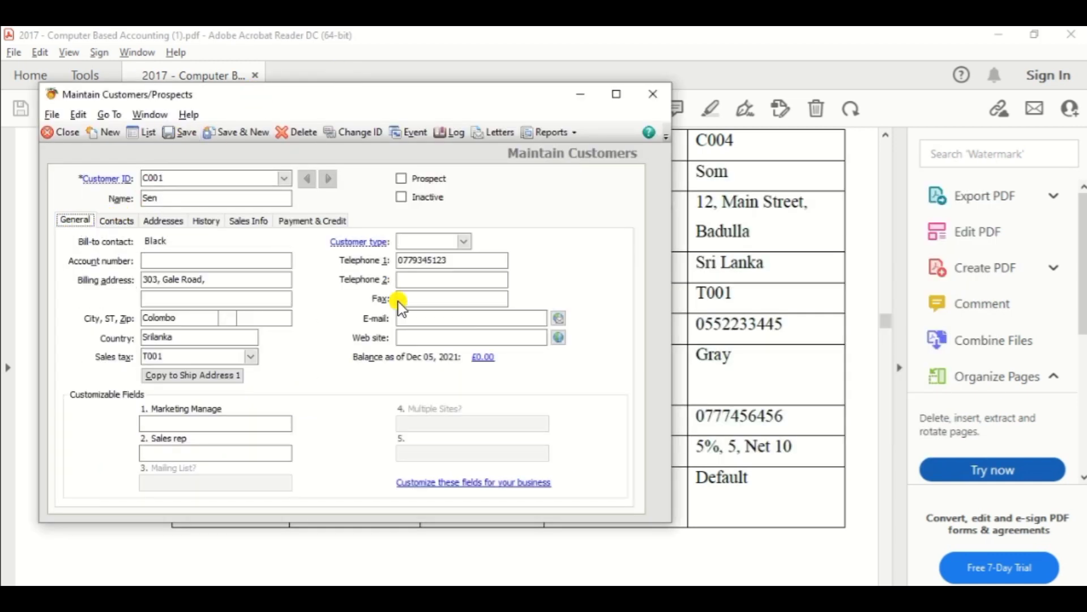
click(447, 283)
text(011)
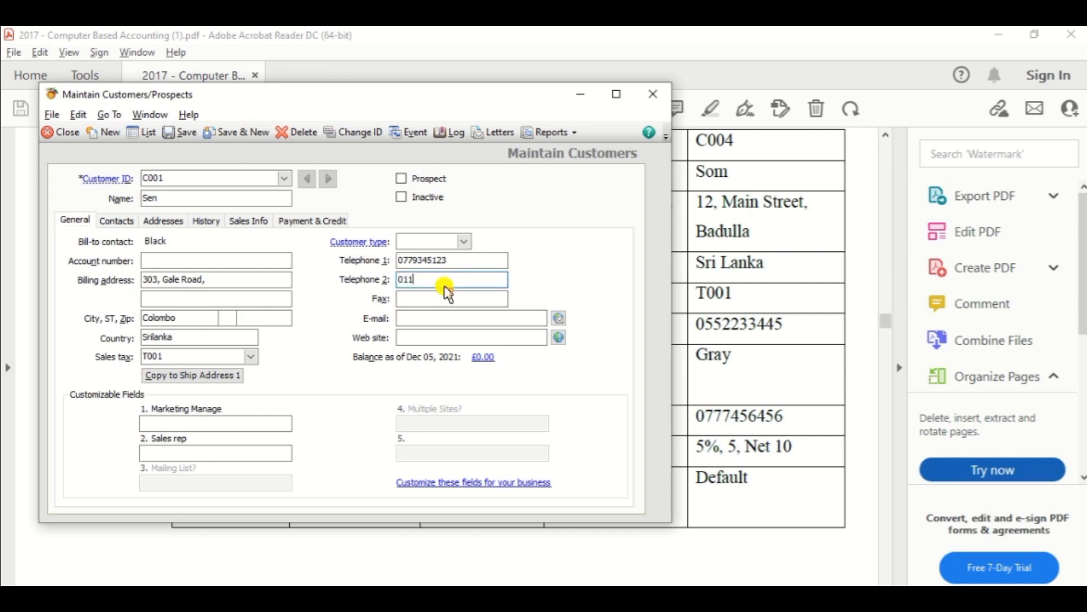
key(BackSpace)
key(BackSpace)
key(BackSpace)
double_click(473, 261)
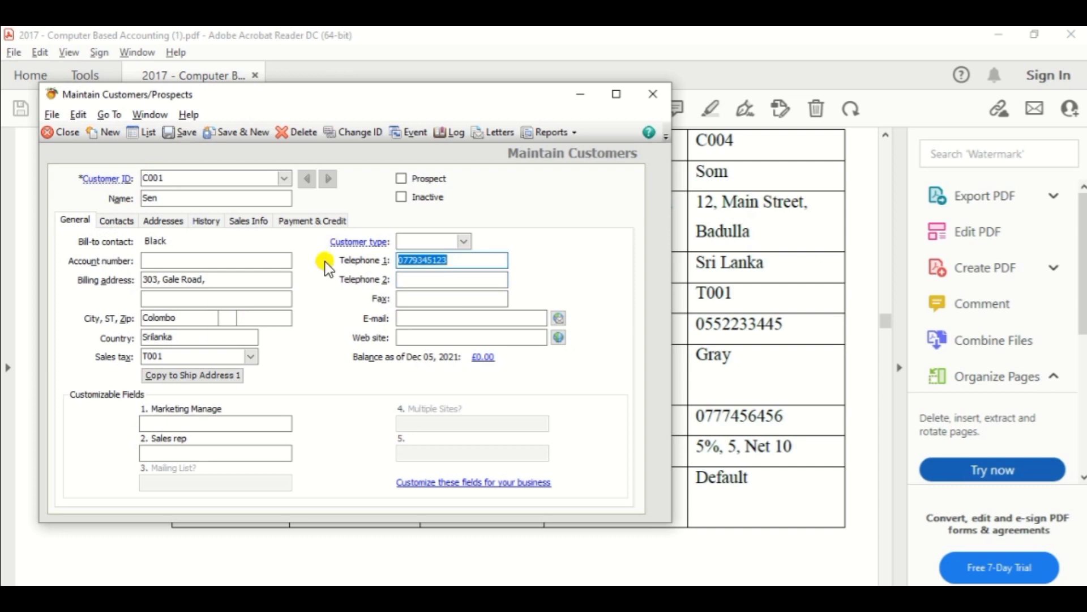
key(alt+Tab)
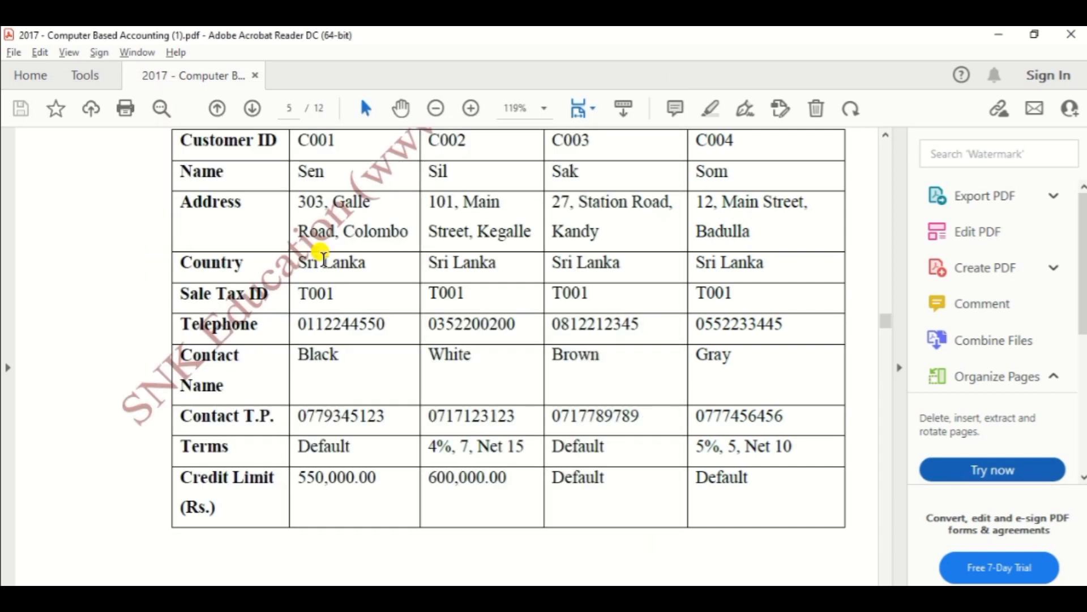
key(alt+Tab)
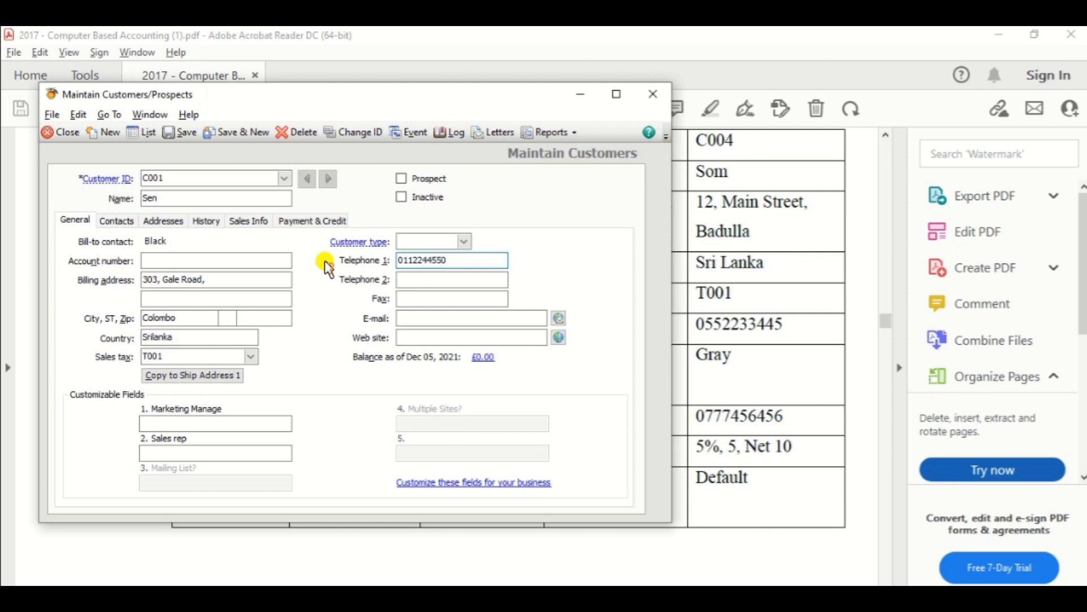
key(Tab)
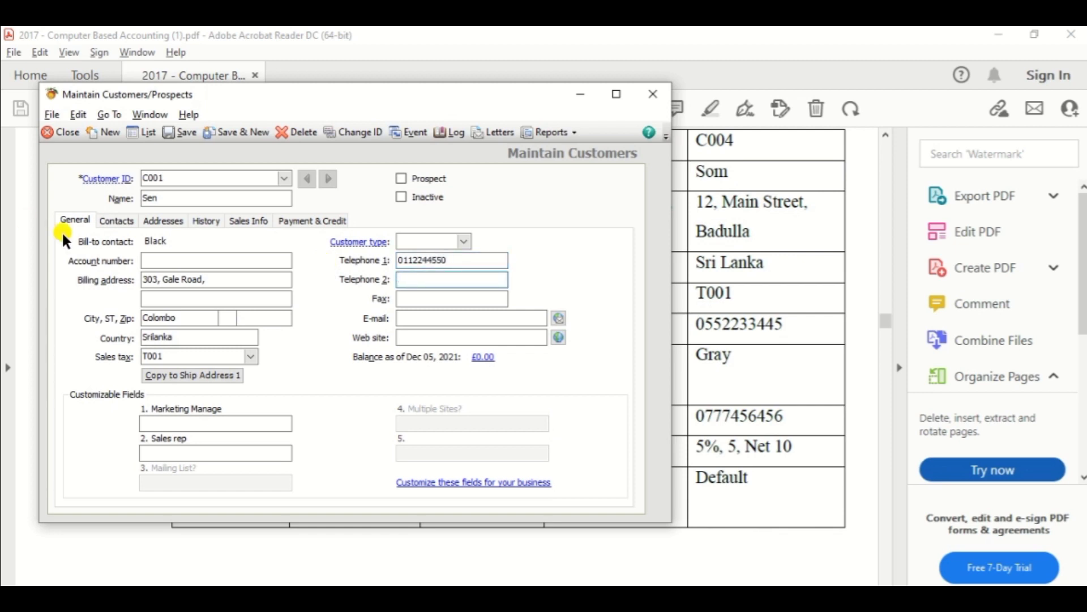
On the Contacts tab, enter the contact's mobile number as Telephone 2.
click(115, 219)
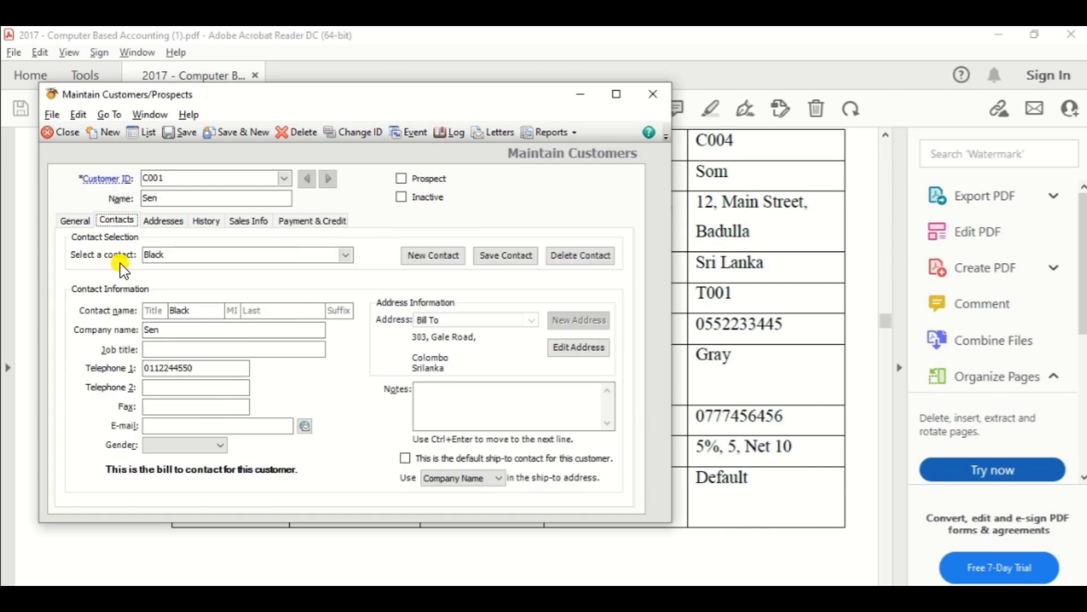
click(164, 387)
key(alt+Tab)
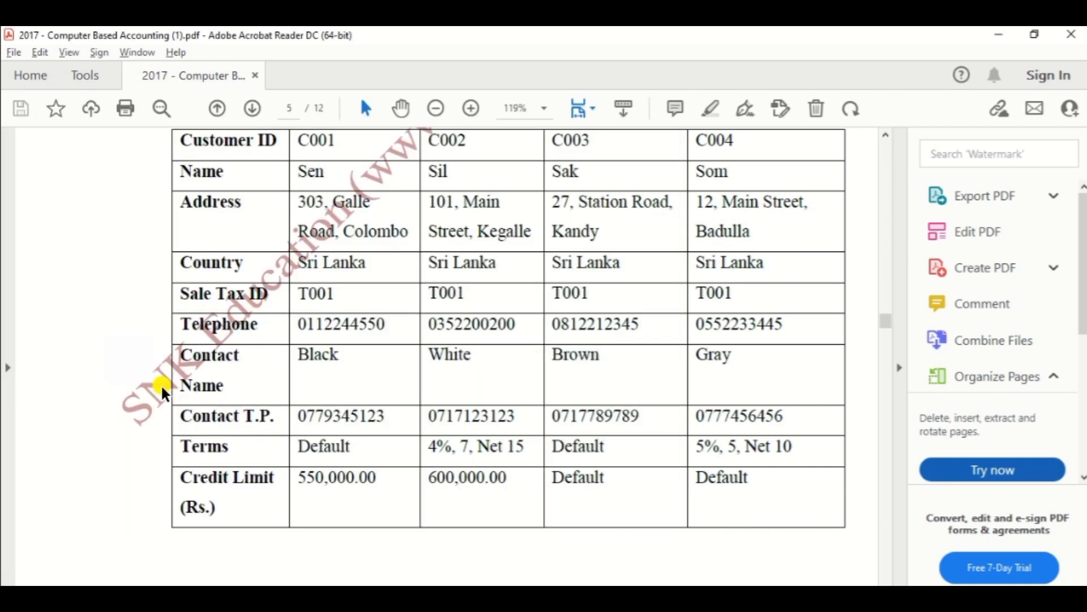
key(alt+Tab)
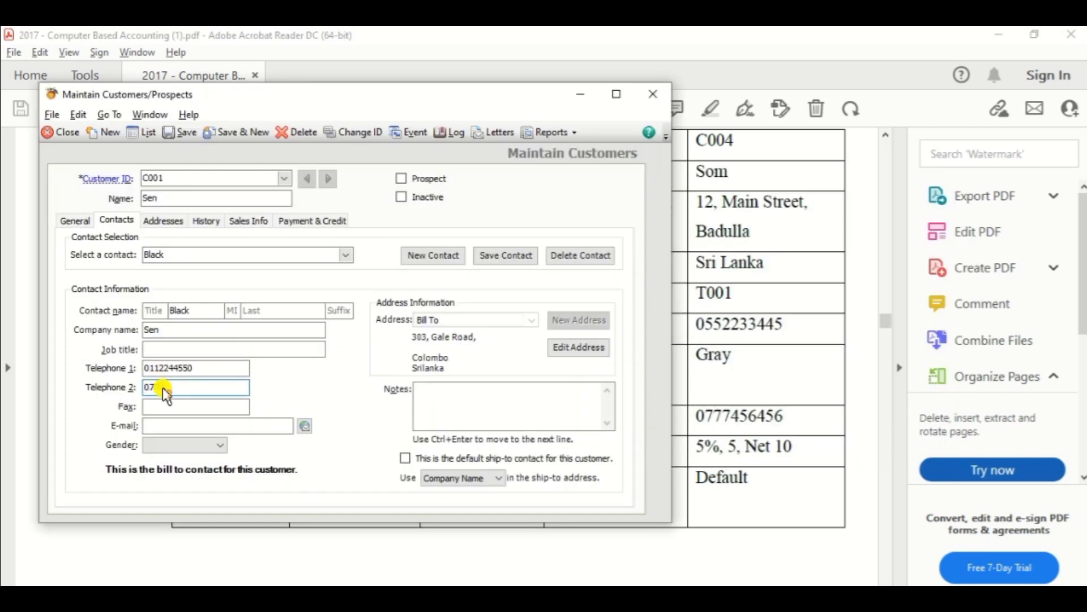
key(alt+Tab)
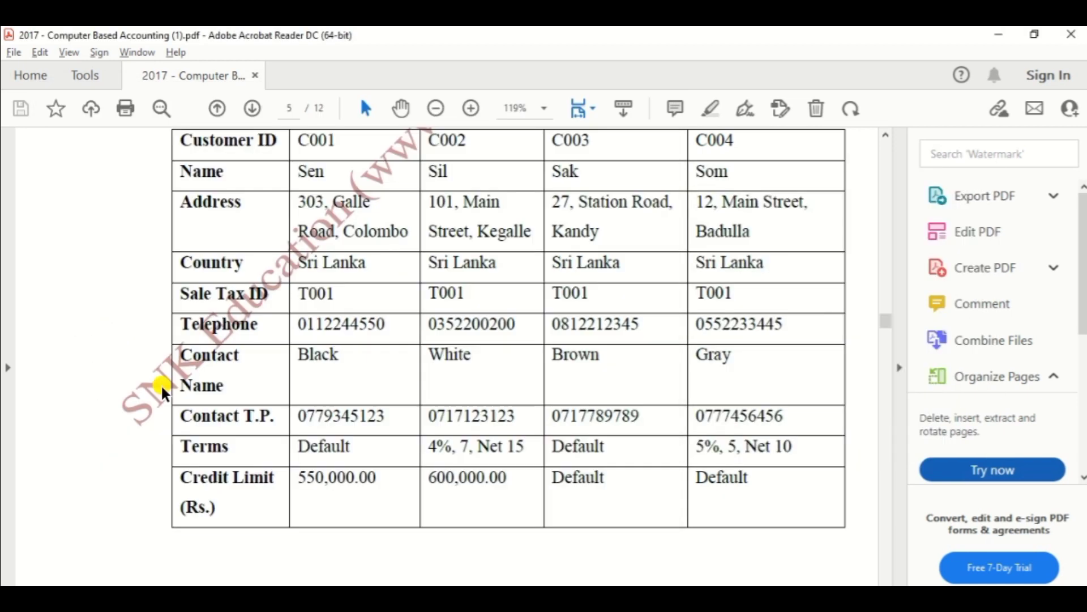
key(alt+Tab)
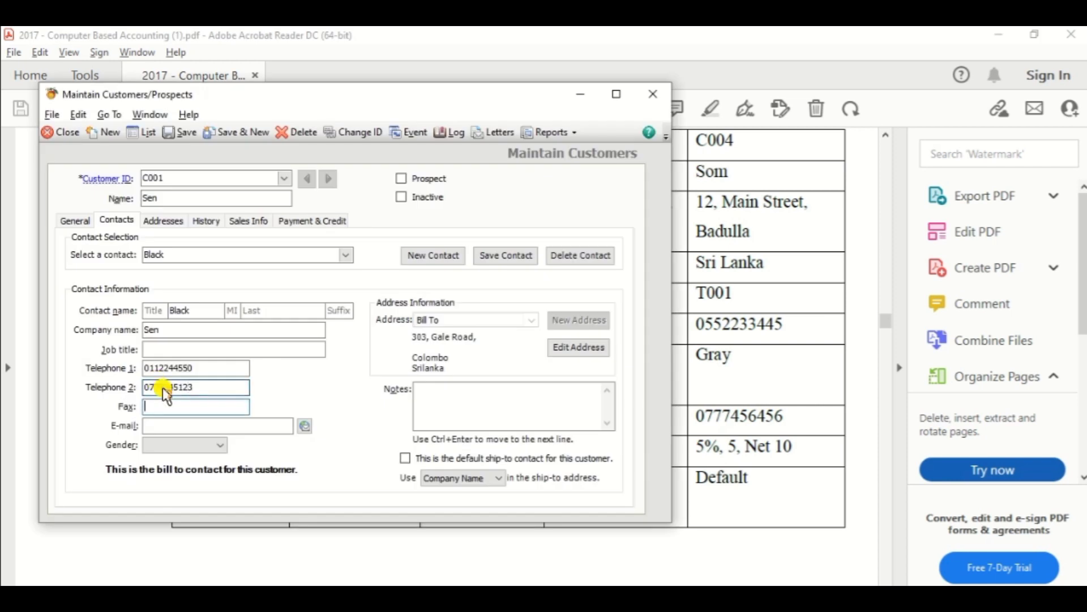
key(alt+Tab)
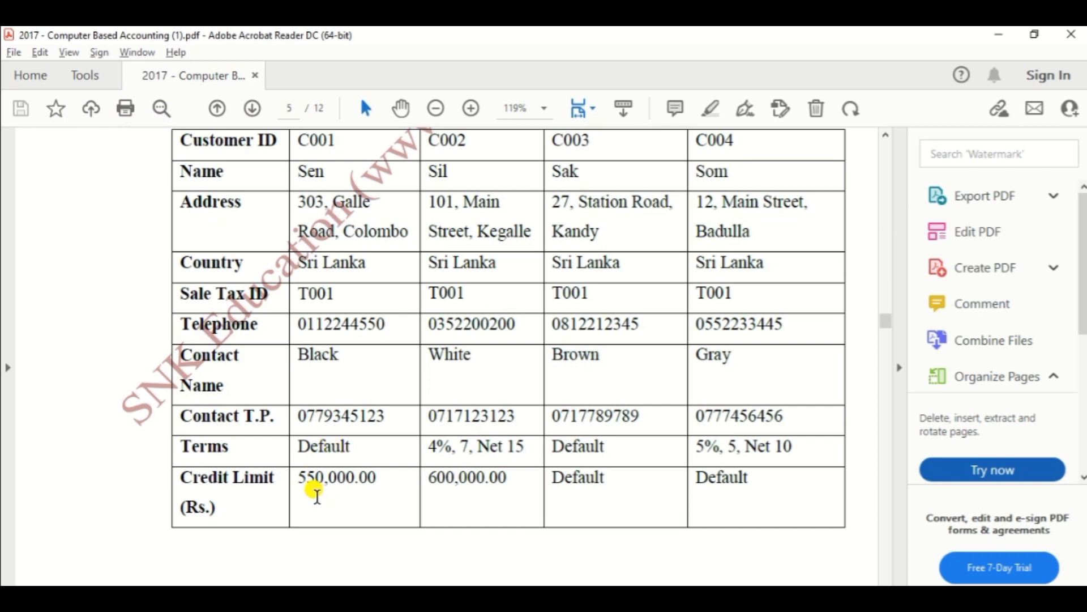
key(alt+Tab)
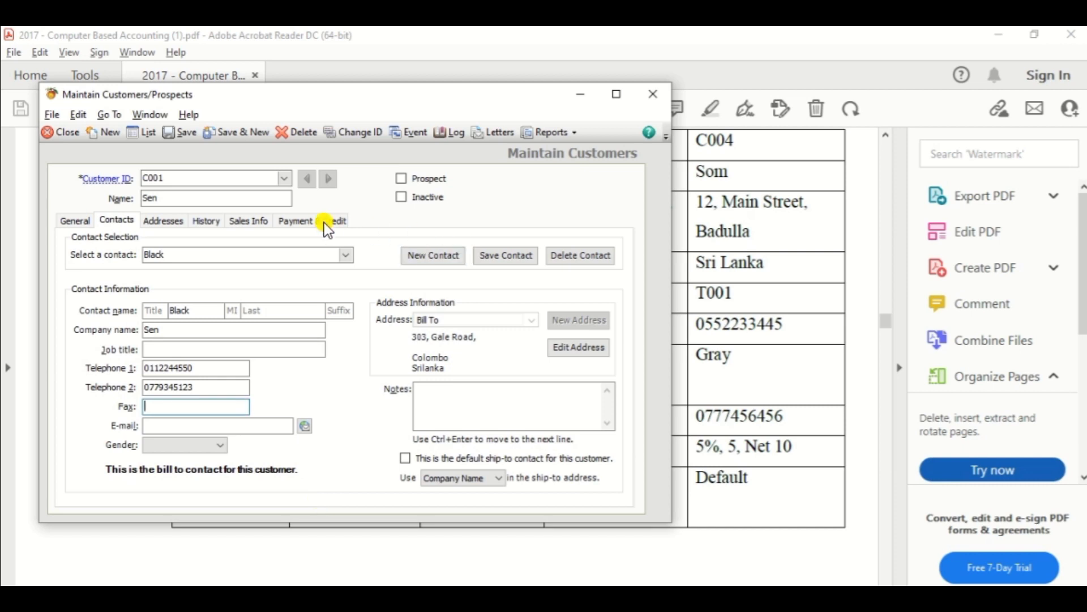
Choose customised payment terms for this customer and check the 550,000.00 credit limit against the PDF.
click(323, 222)
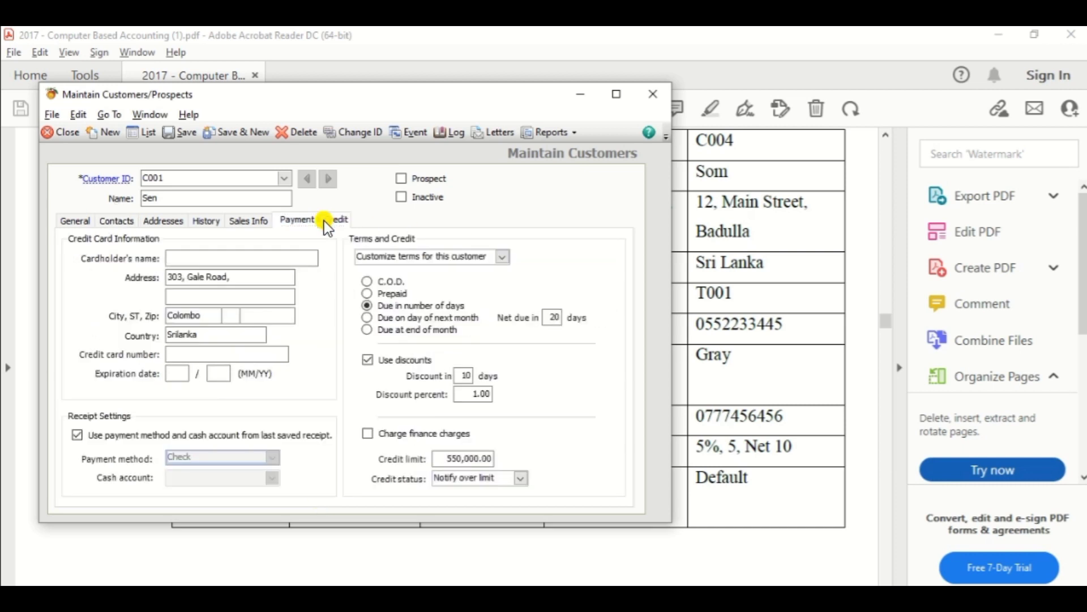
click(502, 257)
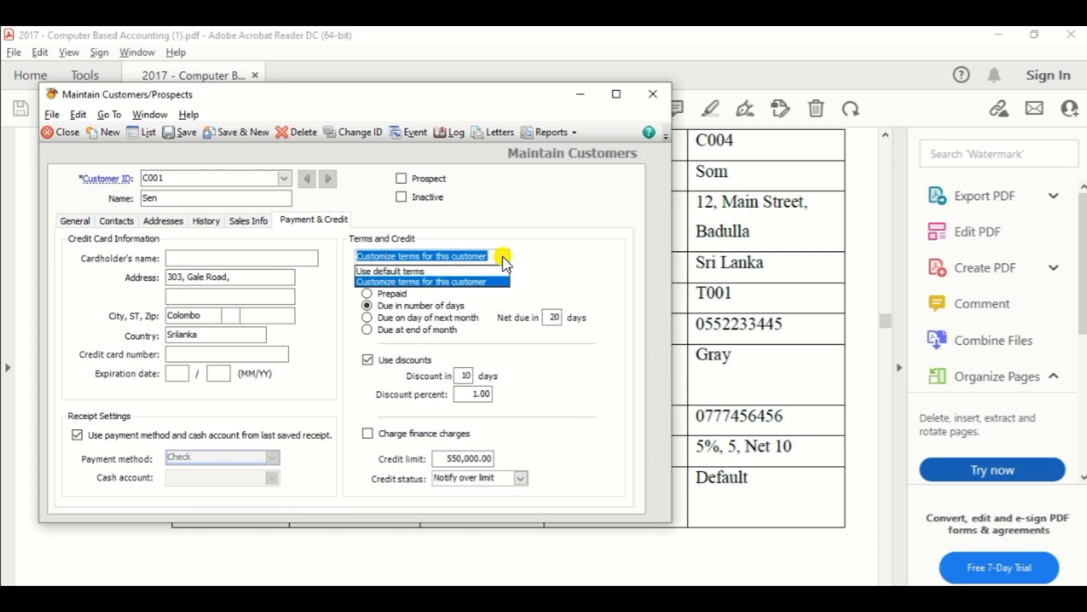
click(470, 282)
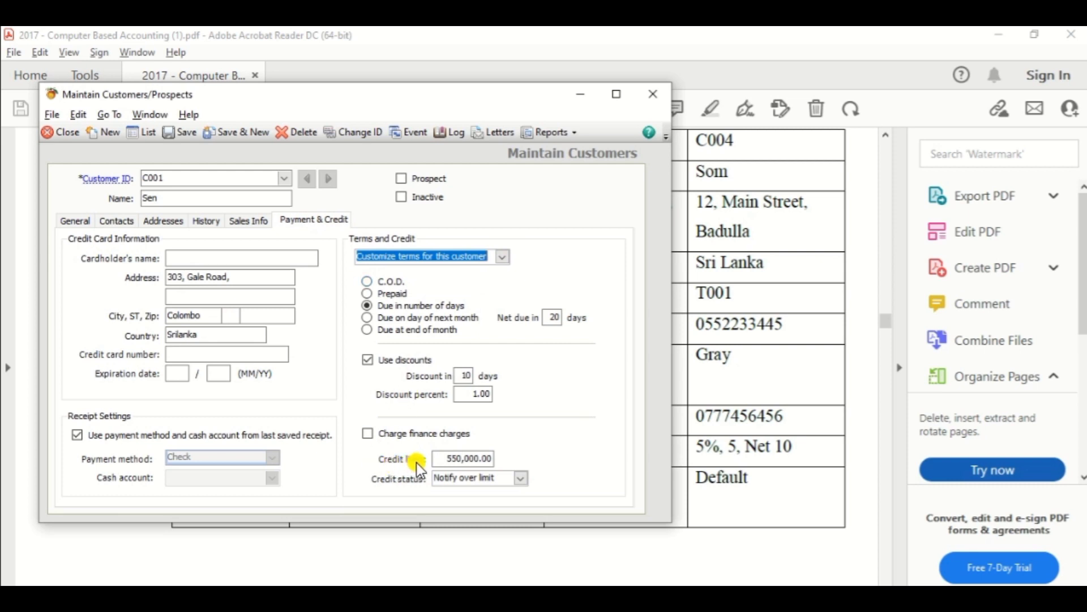
click(440, 457)
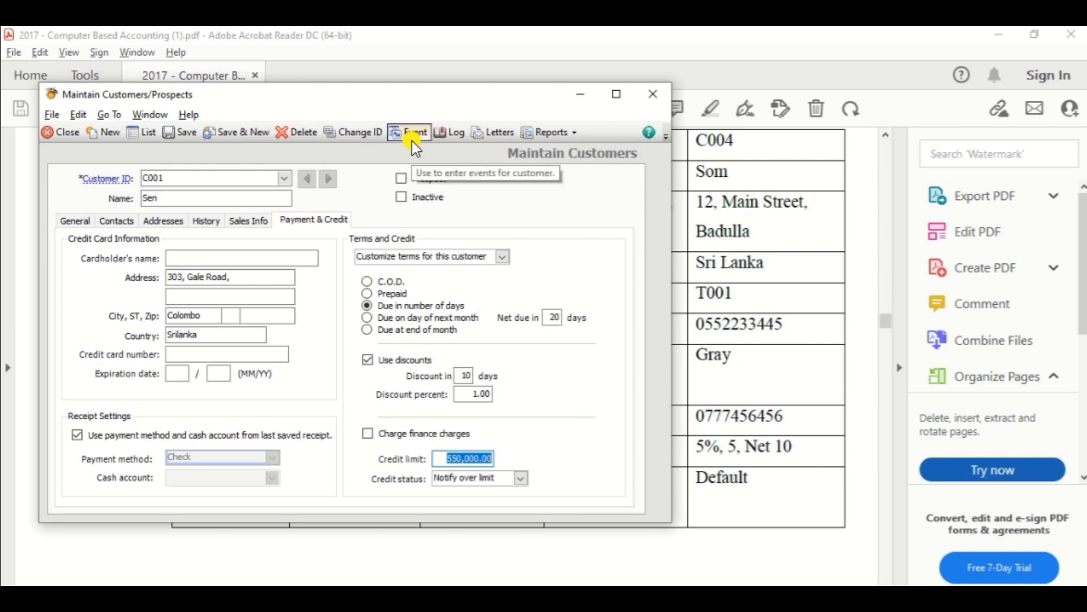
key(alt+Tab)
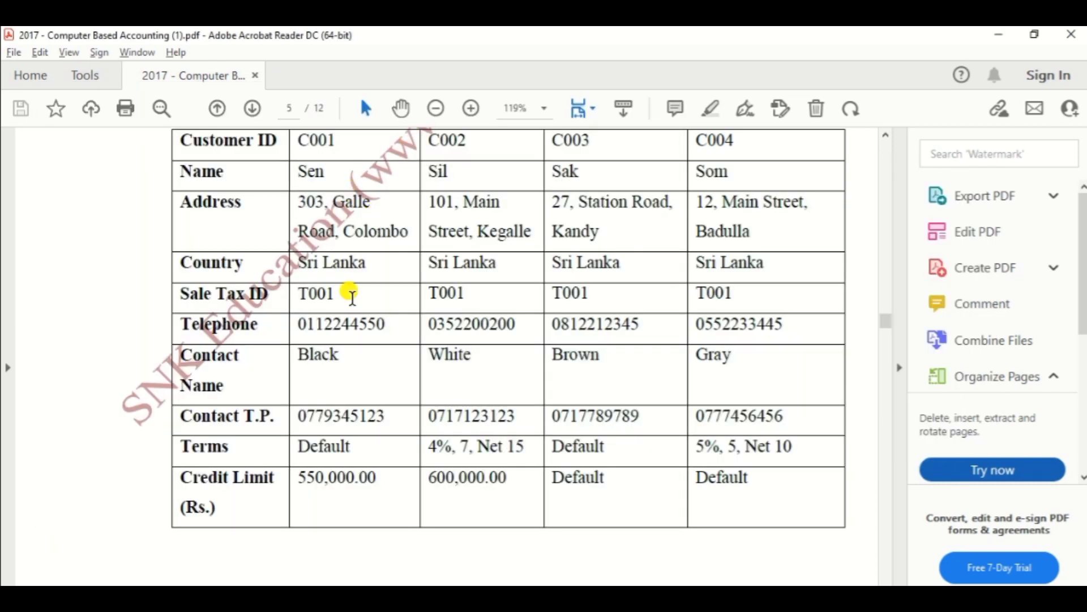
scroll(338, 371, down, 3)
scroll(338, 371, down, 6)
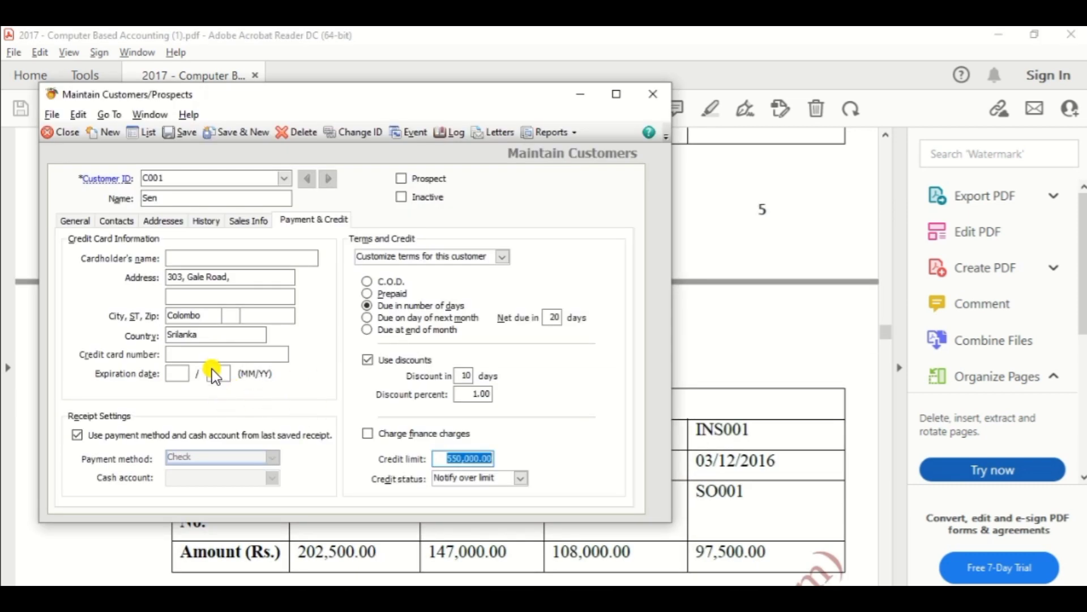
Save the customer and open Customer Beginning Balances from the History tab.
click(185, 138)
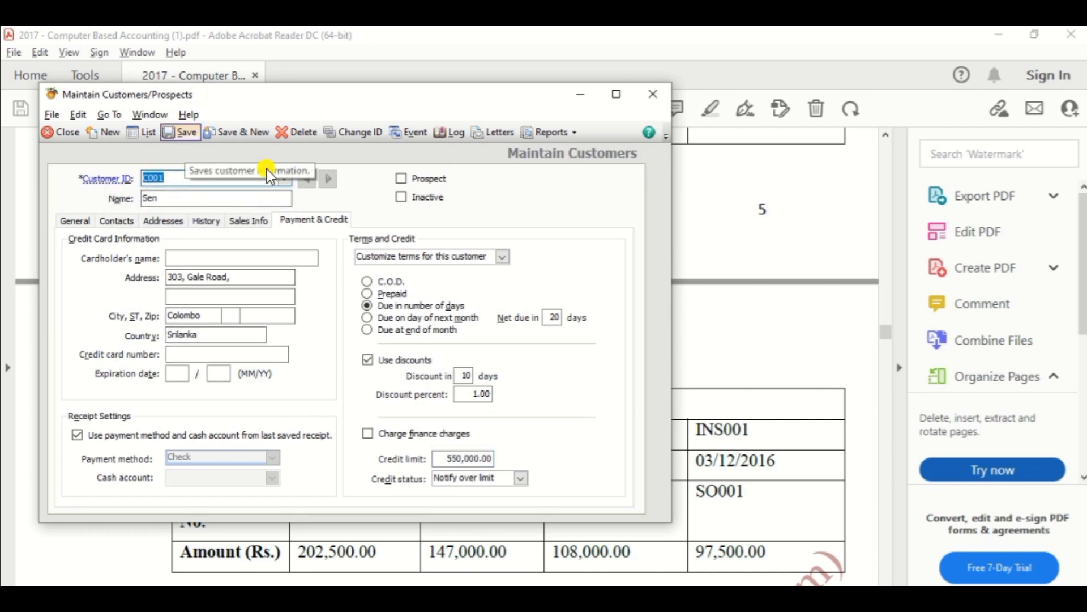
click(207, 221)
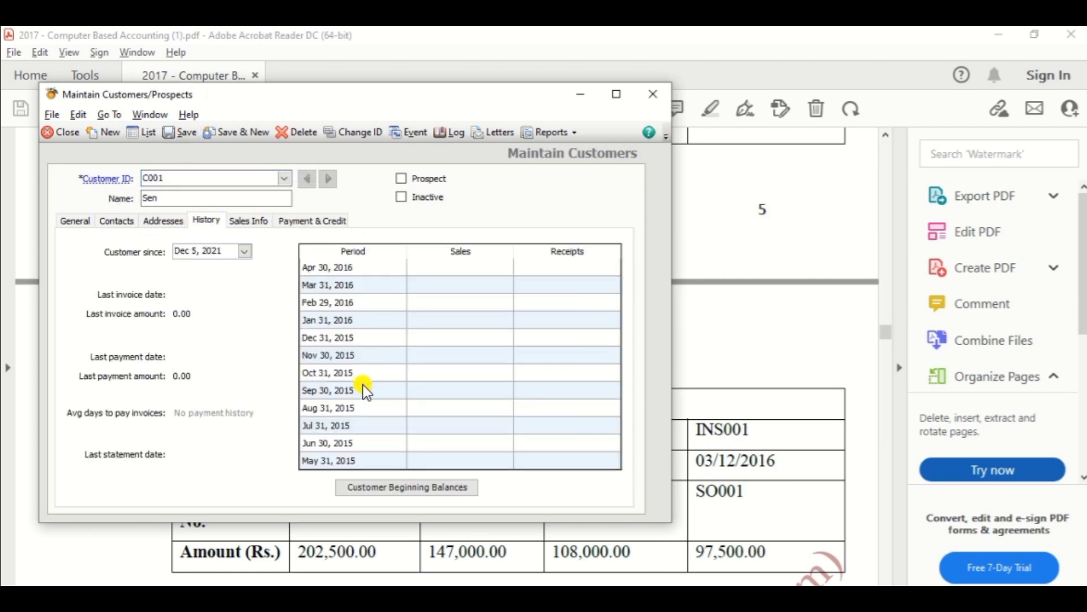
click(390, 487)
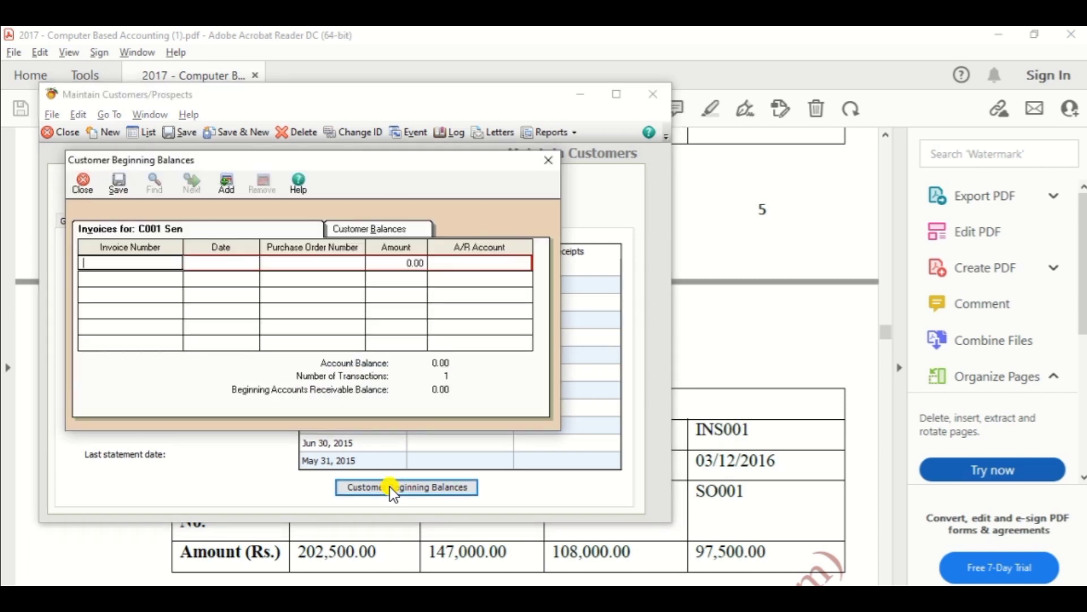
key(alt+Tab)
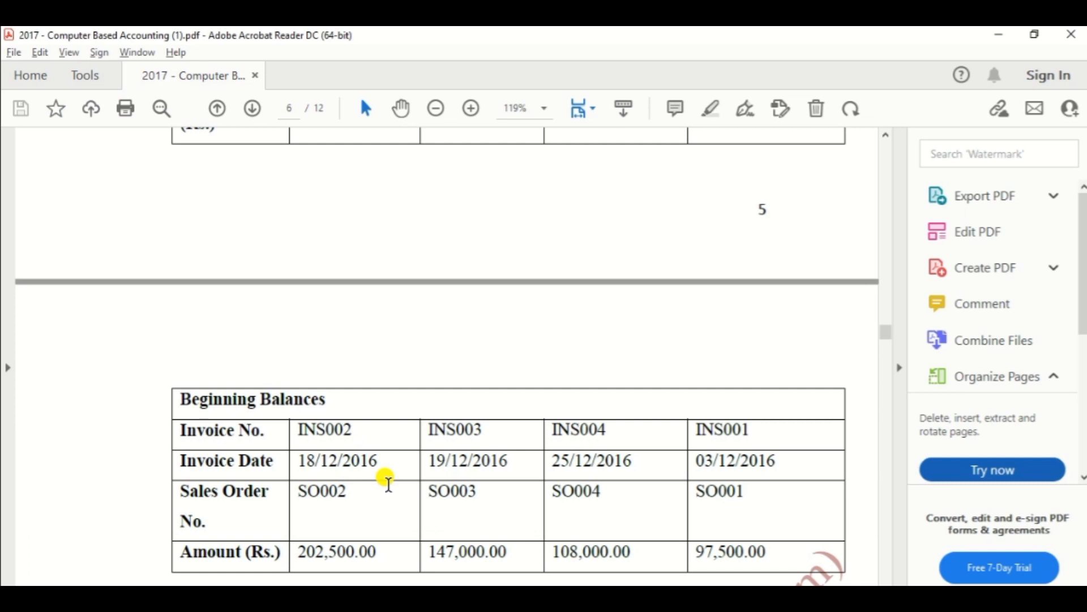
key(alt+Tab)
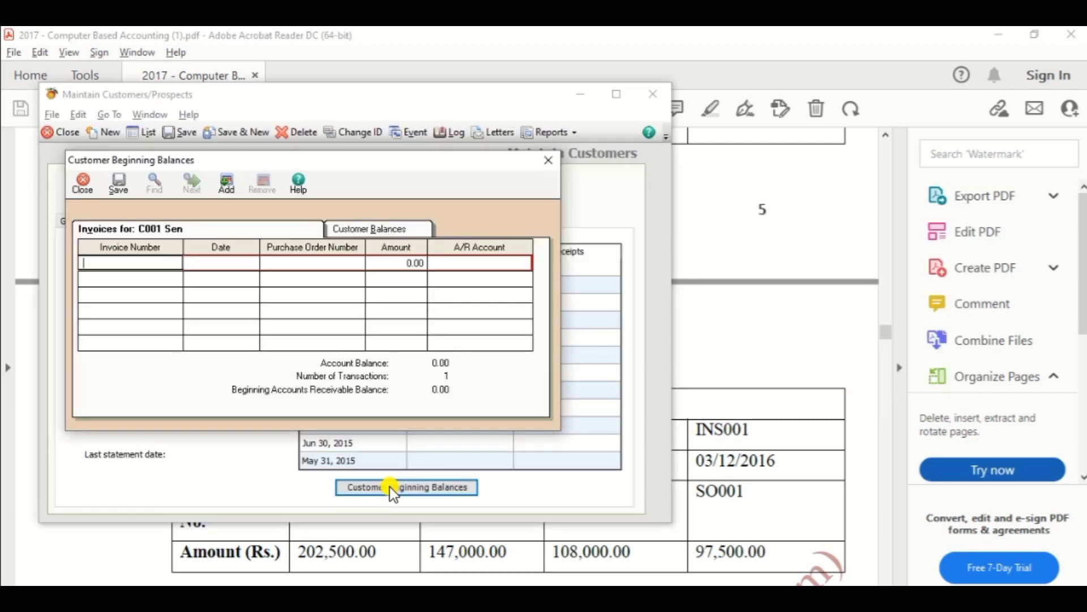
Enter the opening invoice dated 18 Dec 2016 for 202,500.00 with its invoice and PO numbers.
text(INS002)
key(Tab)
key(alt+Tab)
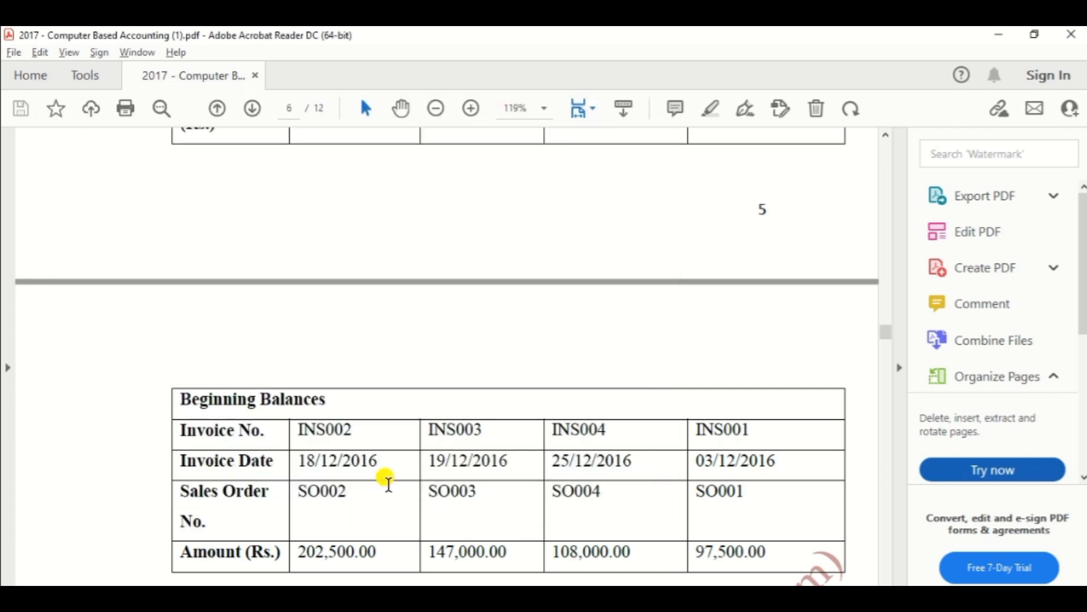
key(alt+Tab)
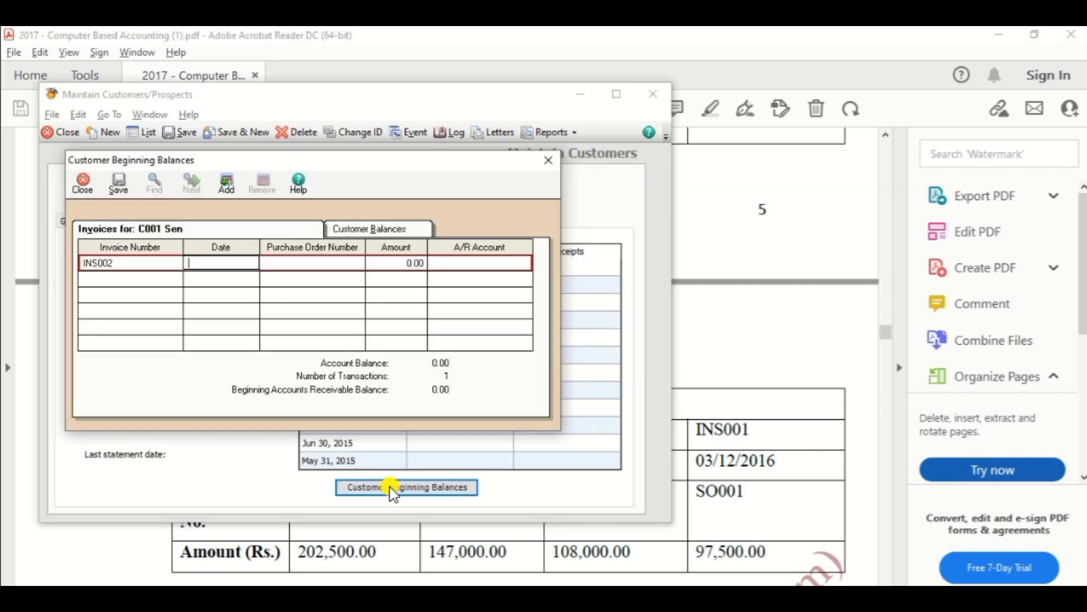
text(18122016)
key(Tab)
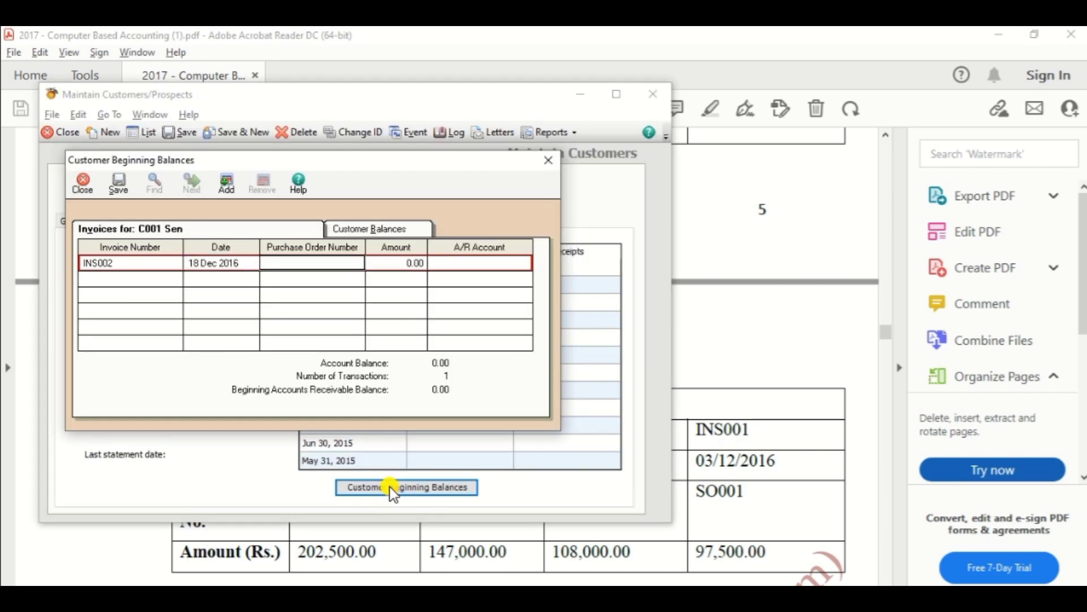
key(alt+Tab)
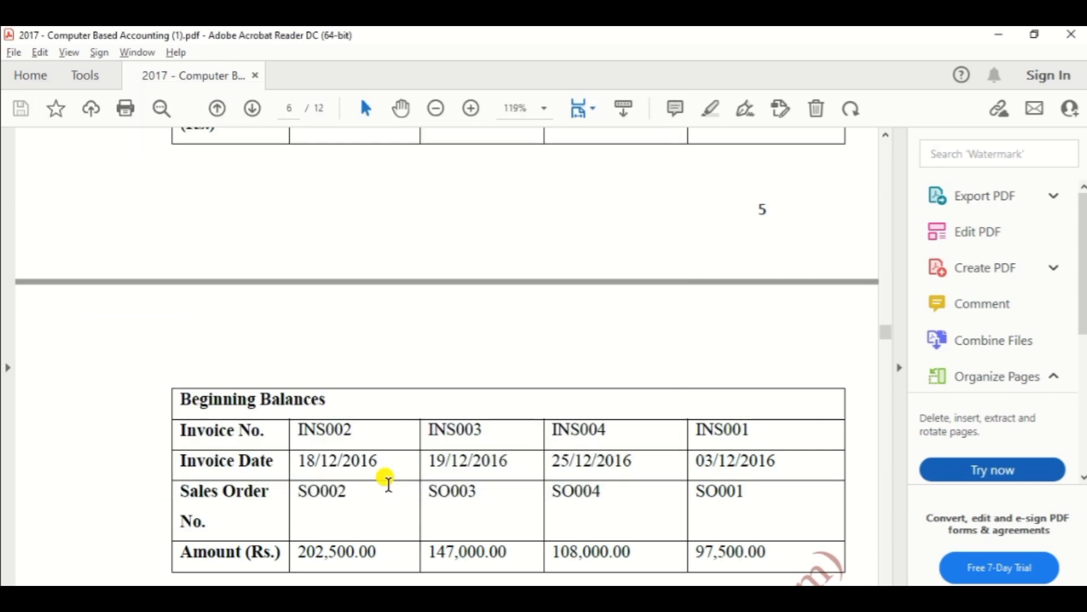
key(alt+Tab)
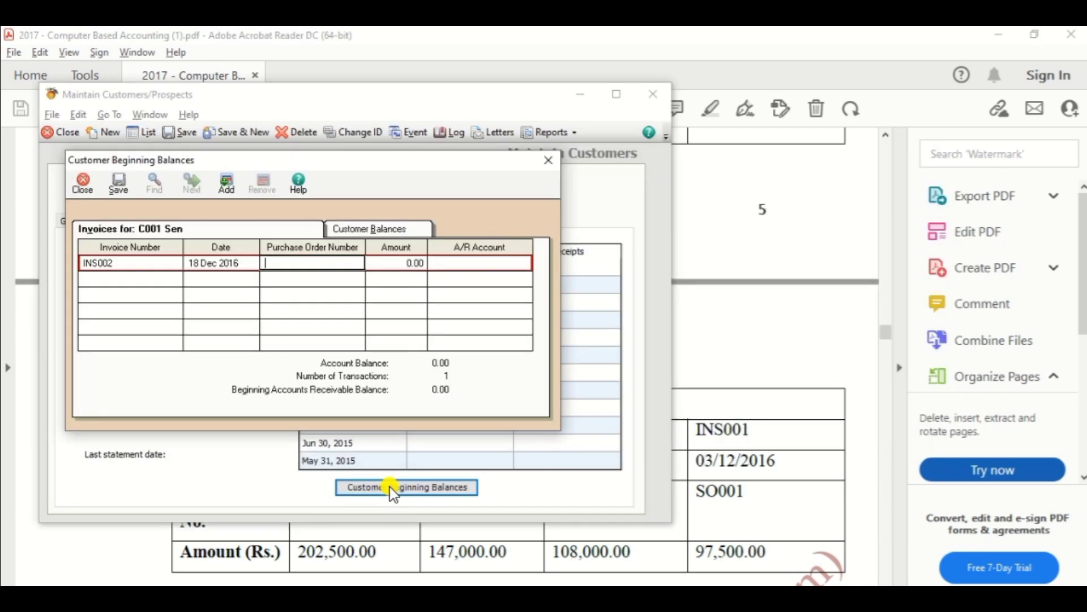
text(SO002)
key(Tab)
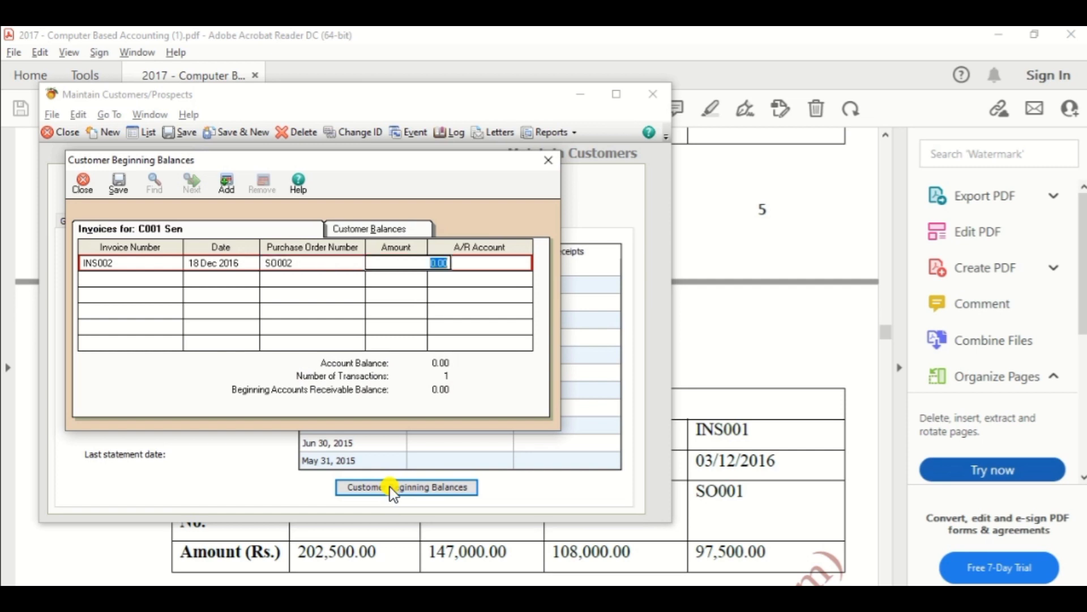
key(alt+Tab)
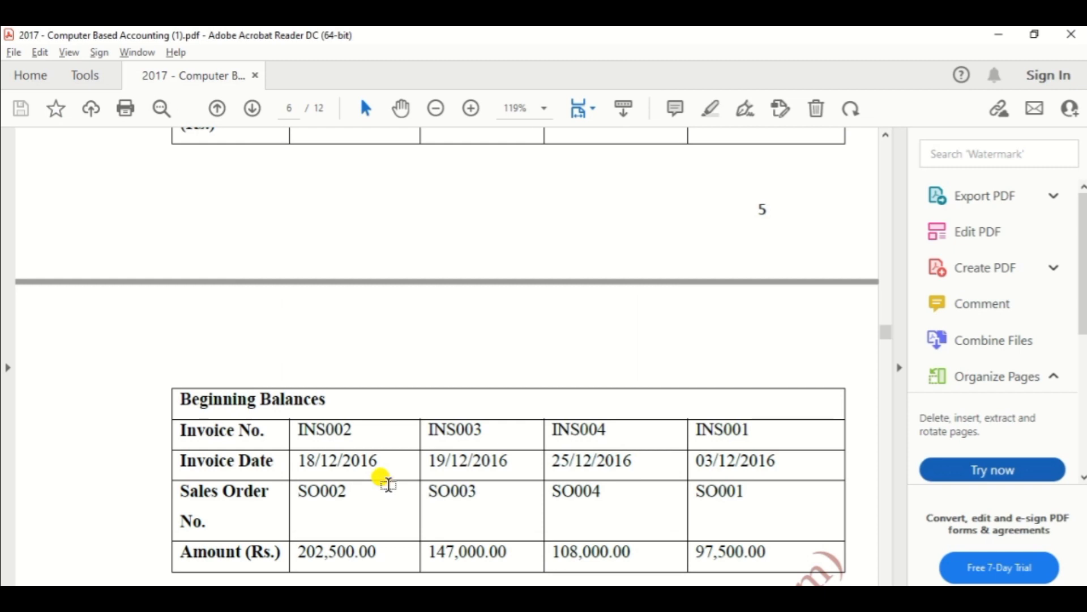
key(alt+Tab)
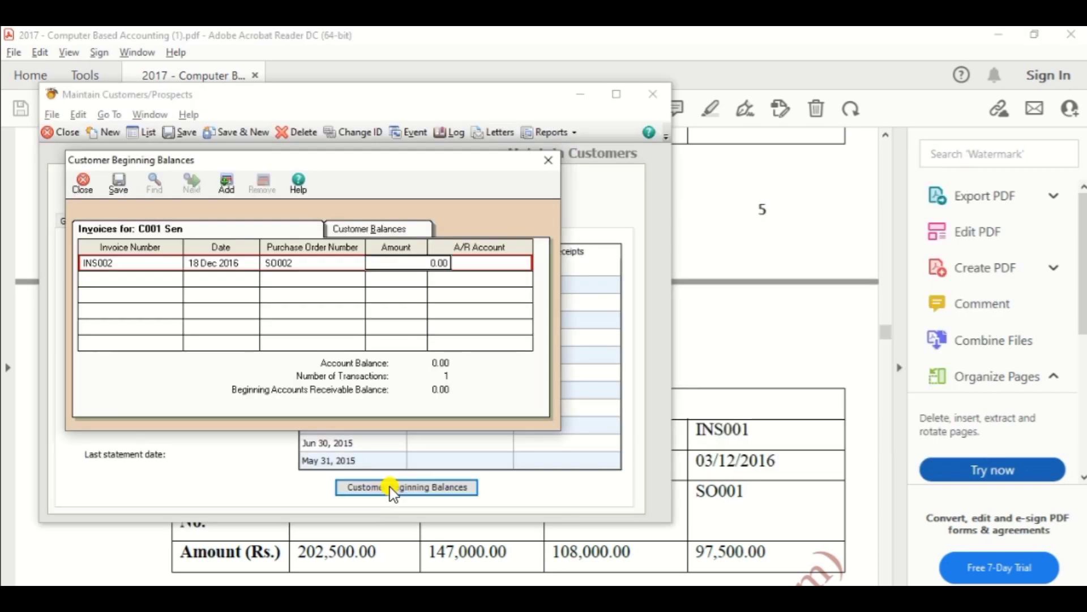
text(202,50)
key(Tab)
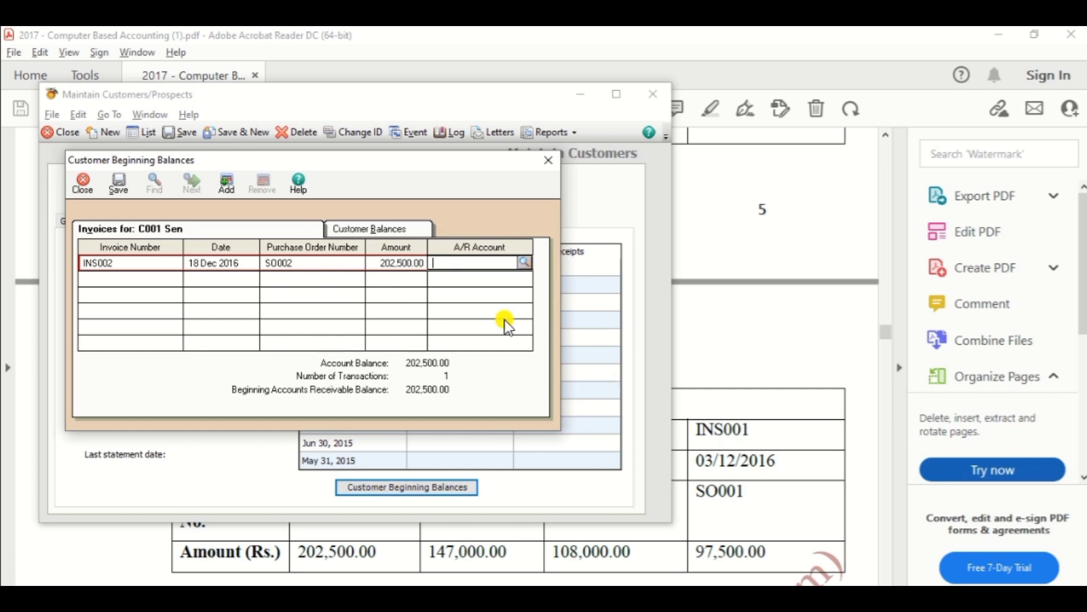
Assign A/R account 10600 Accounts Receivable to the opening invoice and save the beginning balance.
click(526, 263)
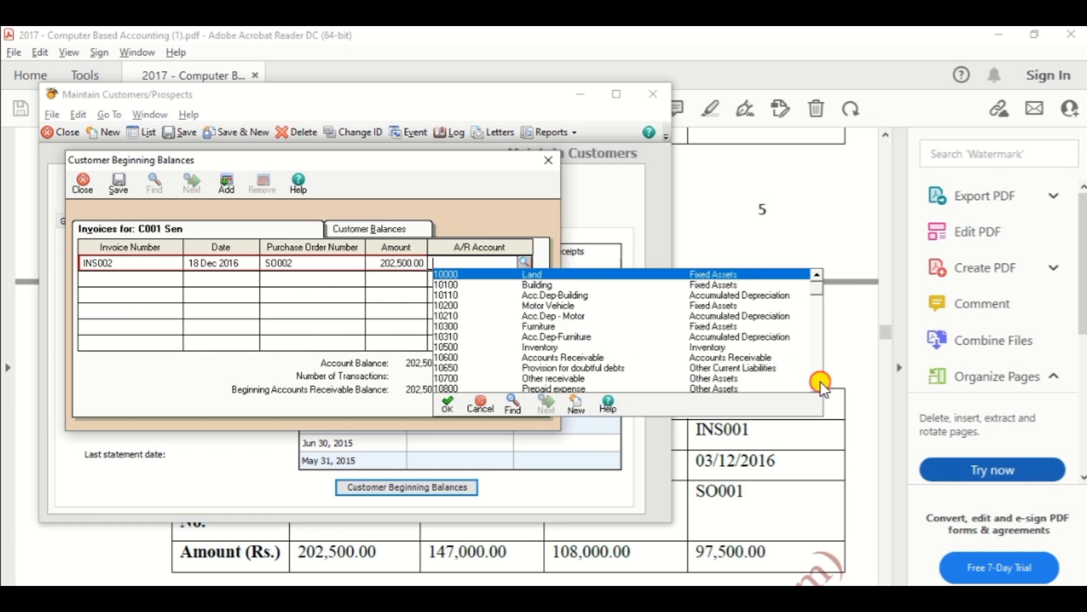
scroll(820, 382, down, 5)
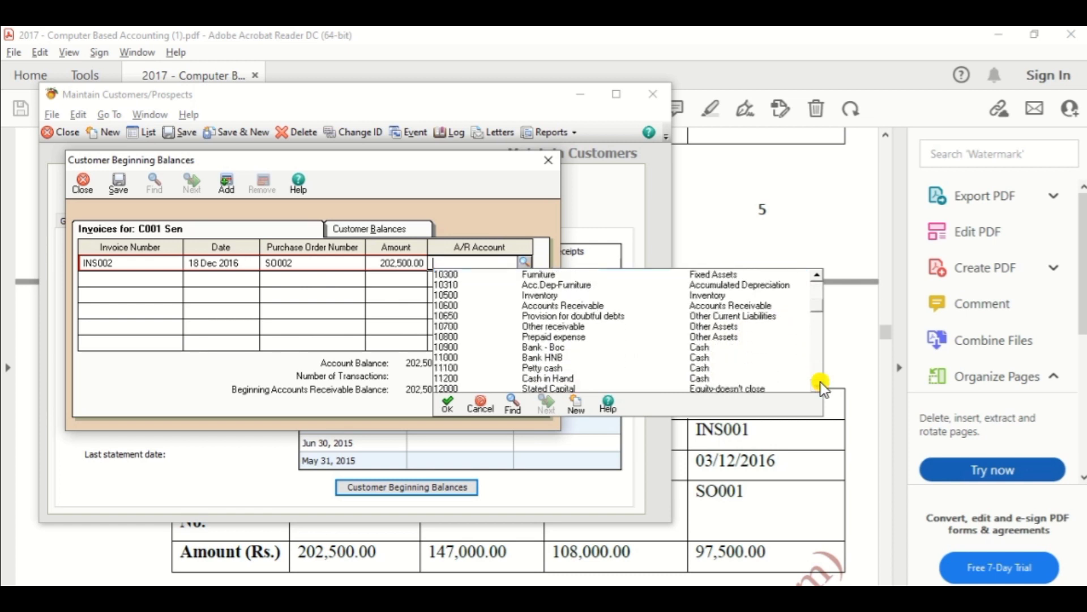
scroll(821, 382, down, 4)
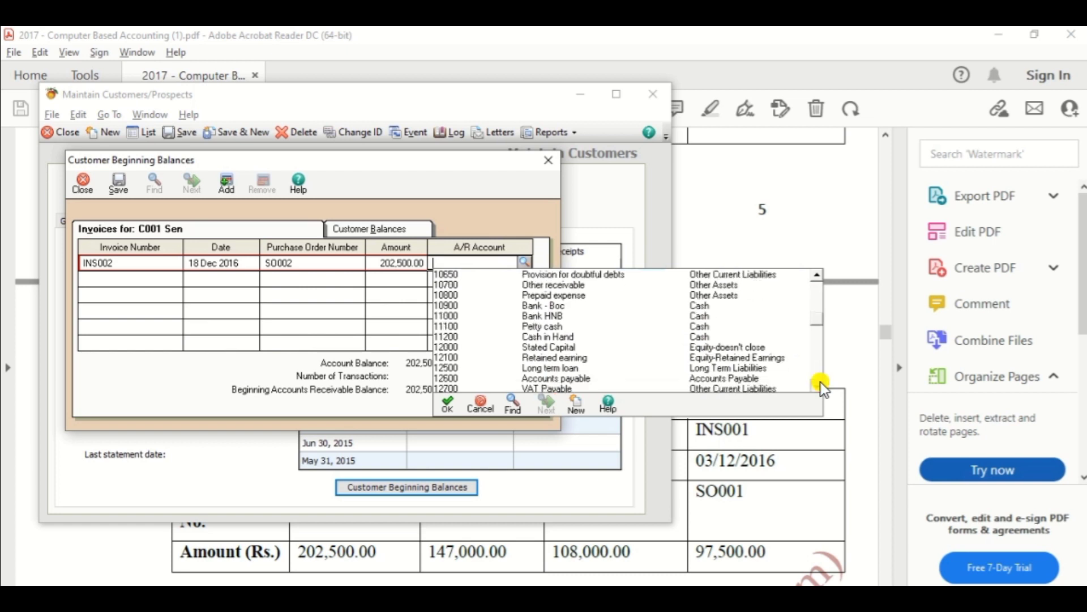
scroll(824, 390, down, 1)
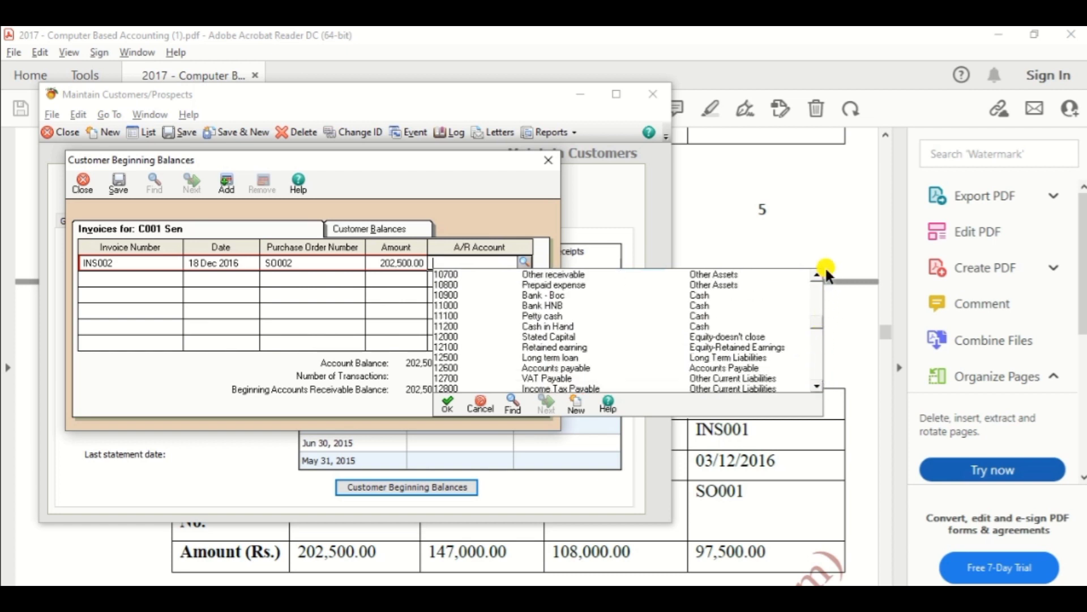
scroll(816, 280, up, 3)
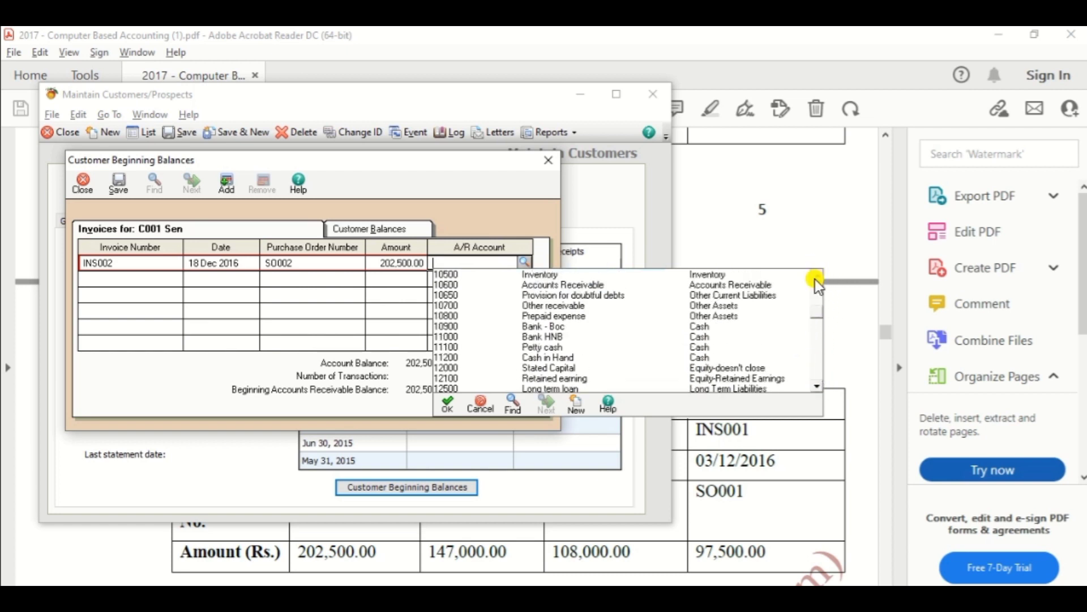
double_click(597, 284)
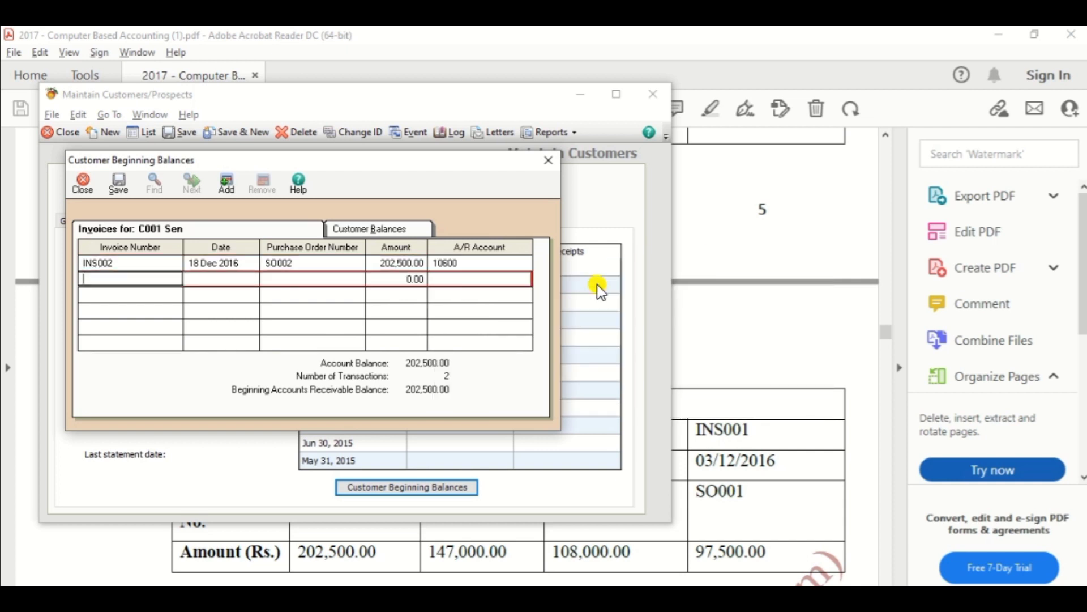
click(121, 183)
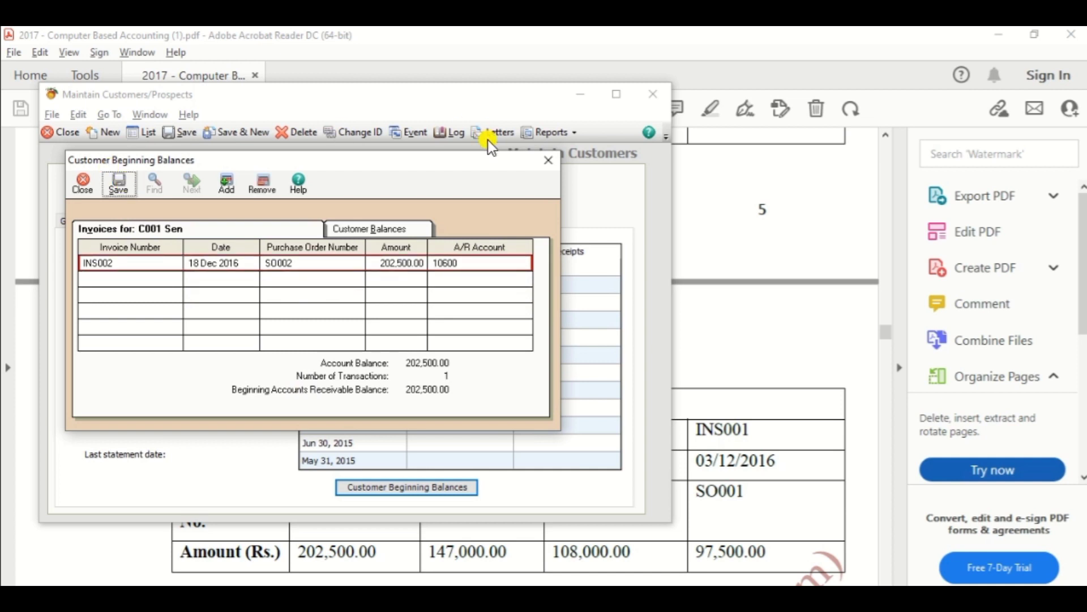
Close the beginning balances, save the first customer and start a new customer record.
click(555, 167)
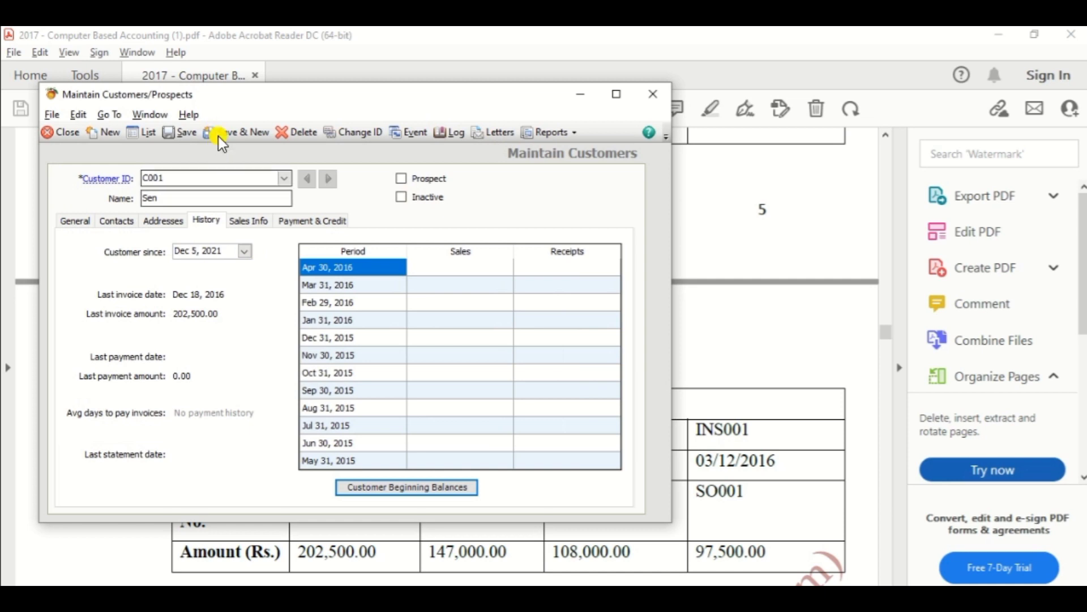
click(218, 136)
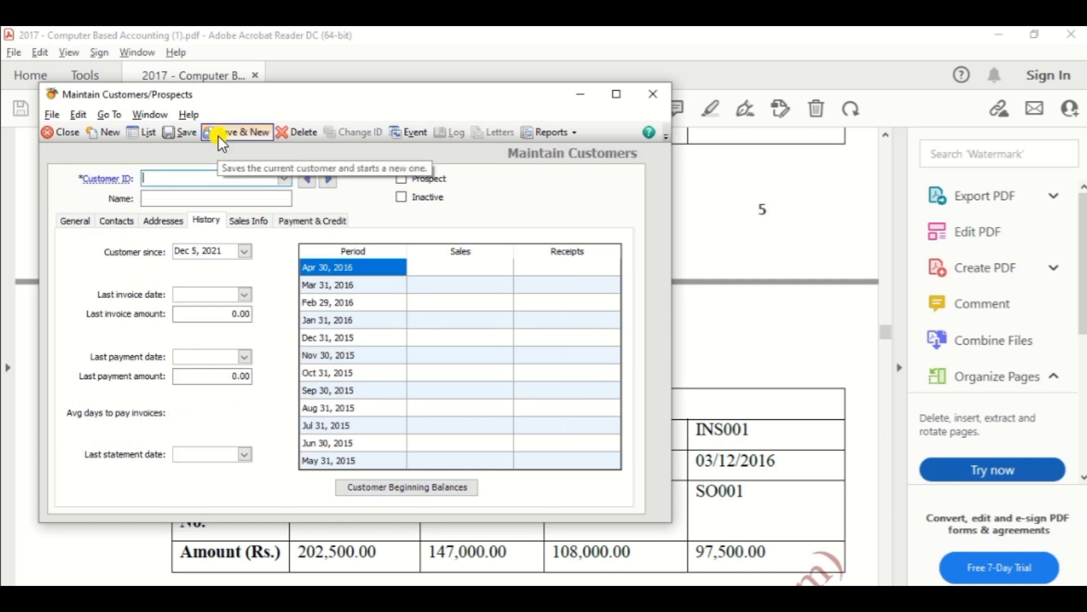
key(alt+Tab)
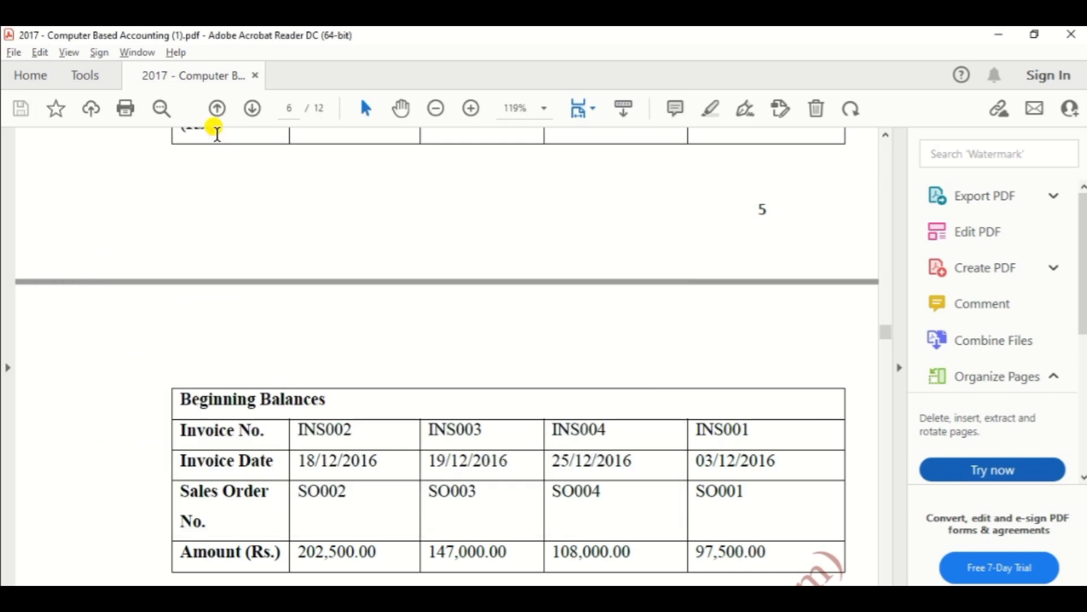
scroll(217, 136, up, 15)
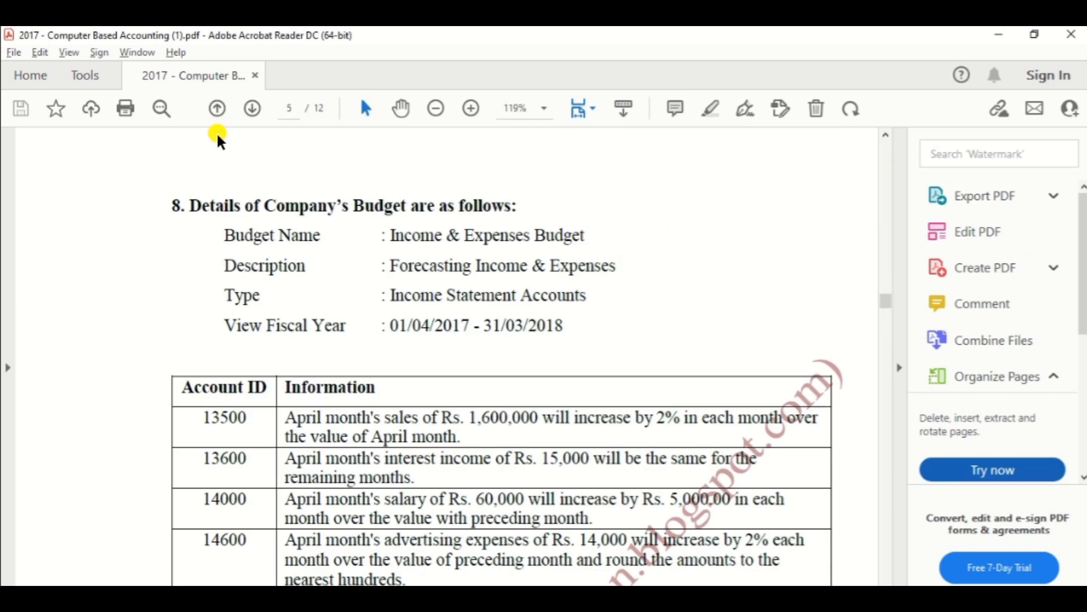
scroll(218, 139, down, 5)
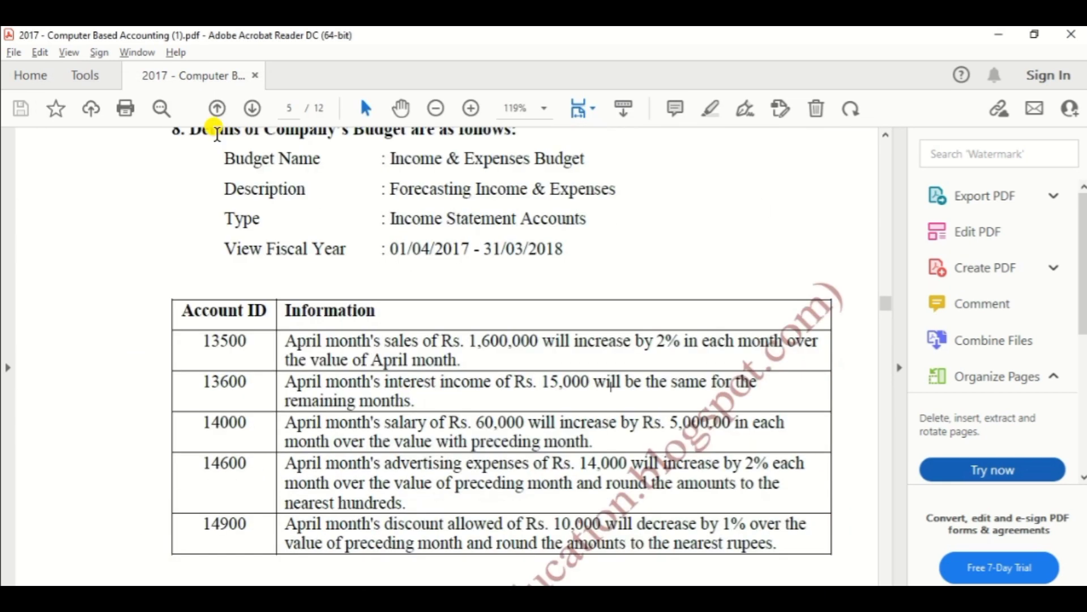
scroll(217, 134, down, 4)
scroll(217, 134, down, 4)
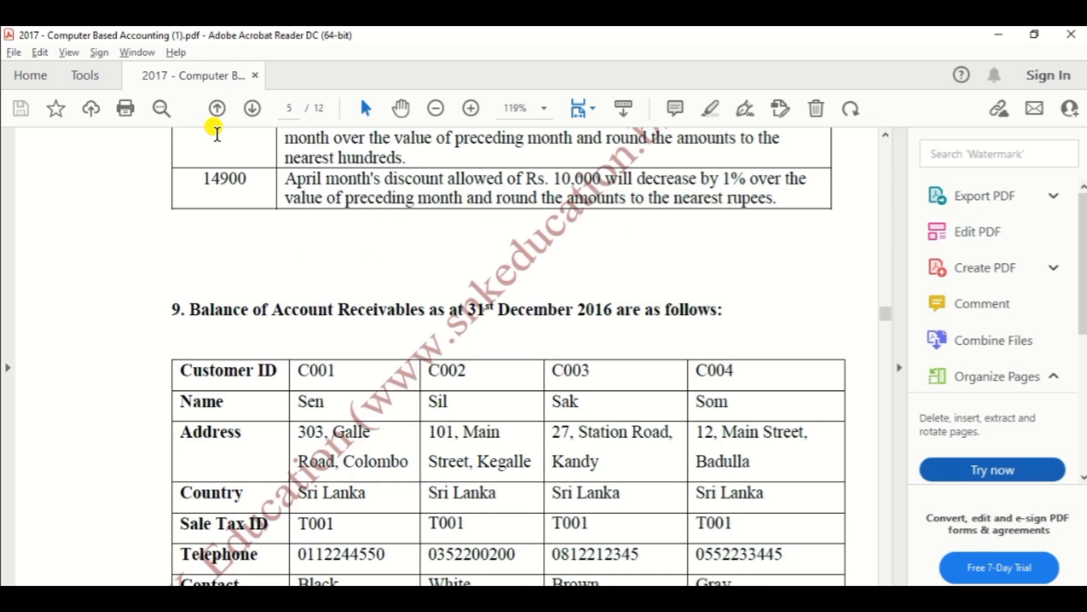
scroll(216, 136, down, 3)
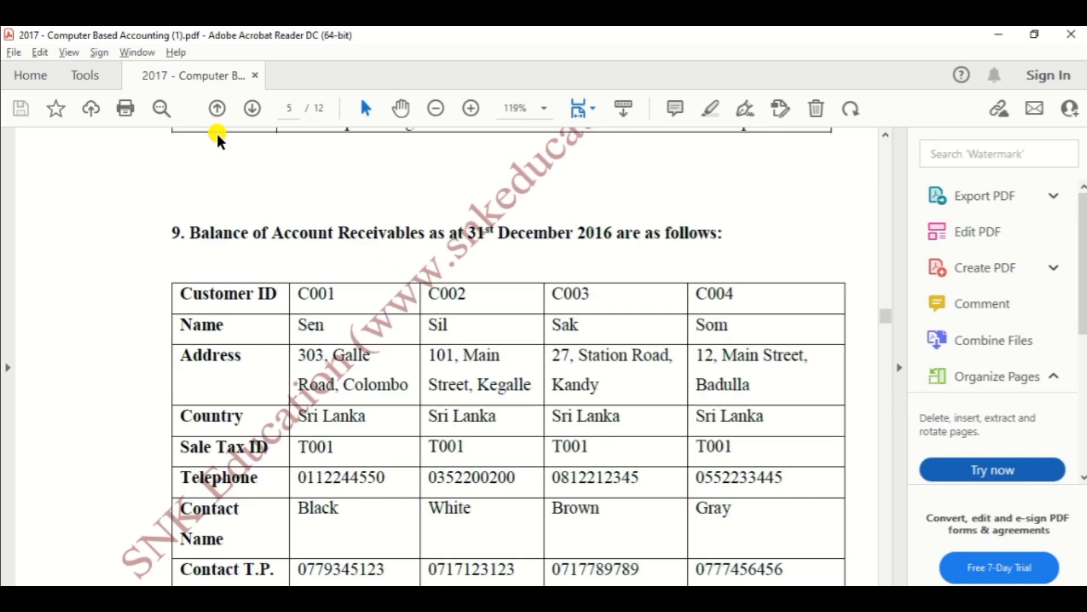
key(alt+Tab)
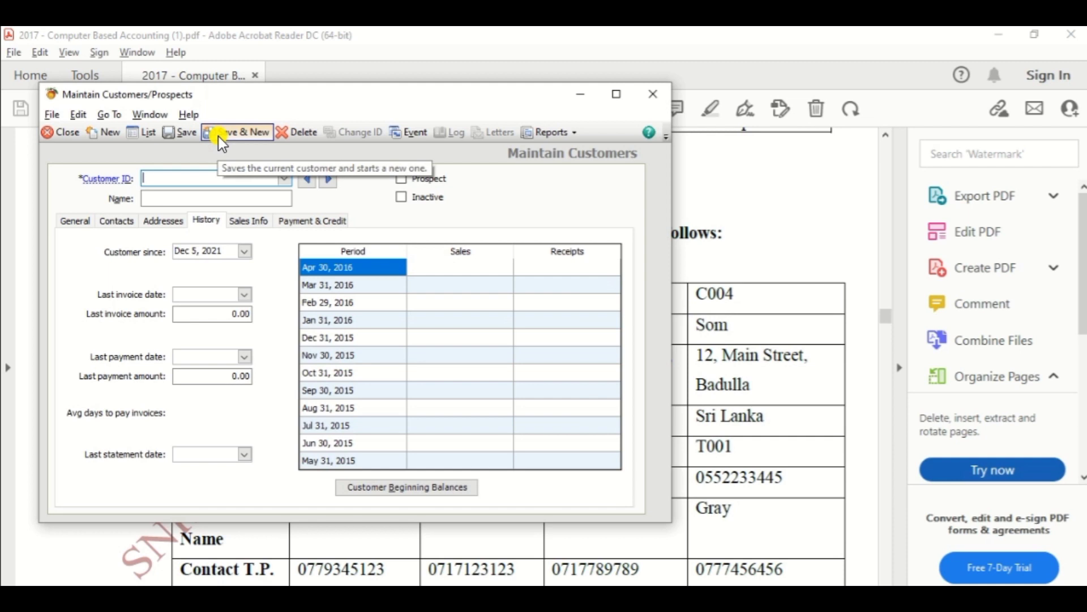
Enter the second customer's ID and name, checking them in the PDF.
text(C002)
key(Tab)
key(alt+Tab)
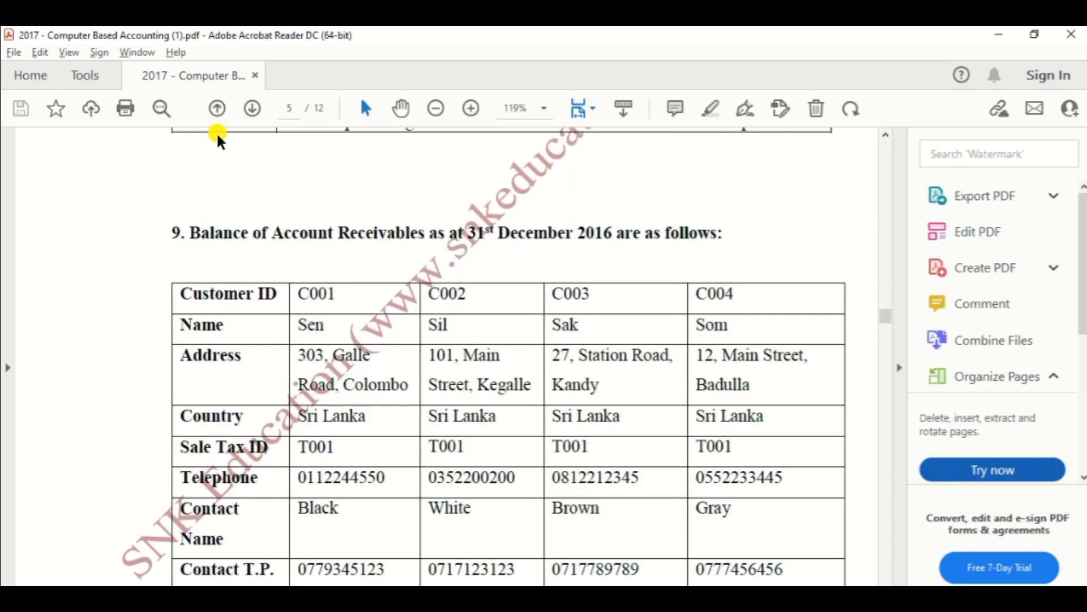
key(alt+Tab)
text(Sil)
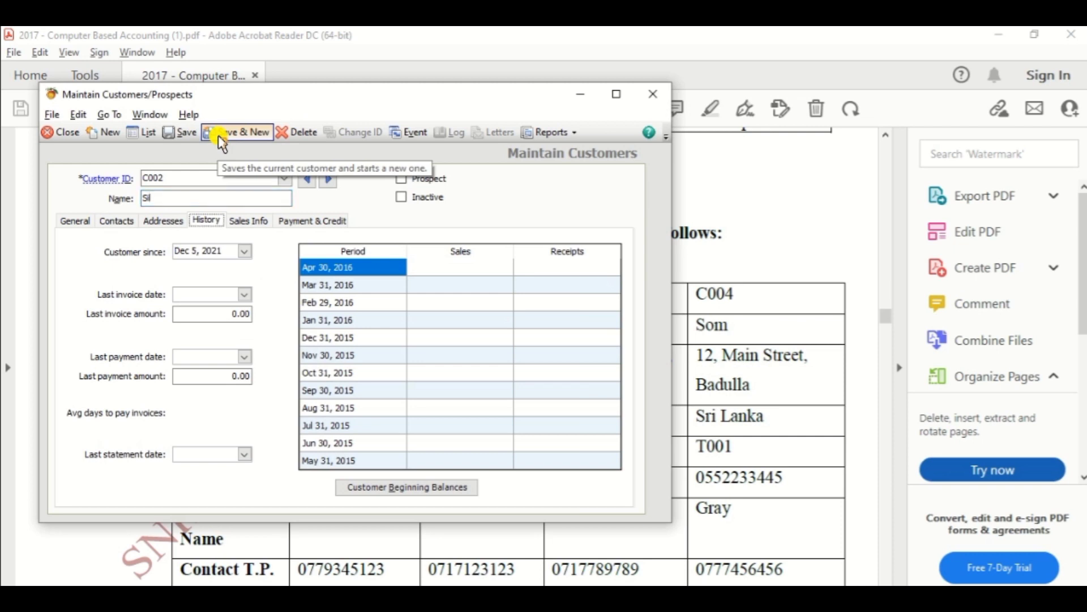
key(alt+Tab)
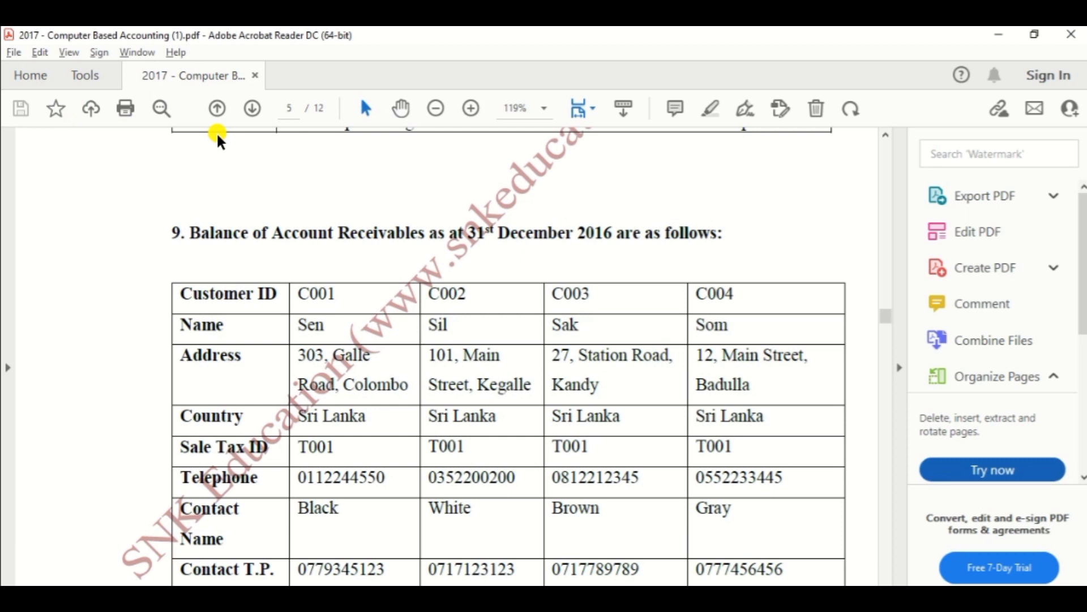
key(alt+Tab)
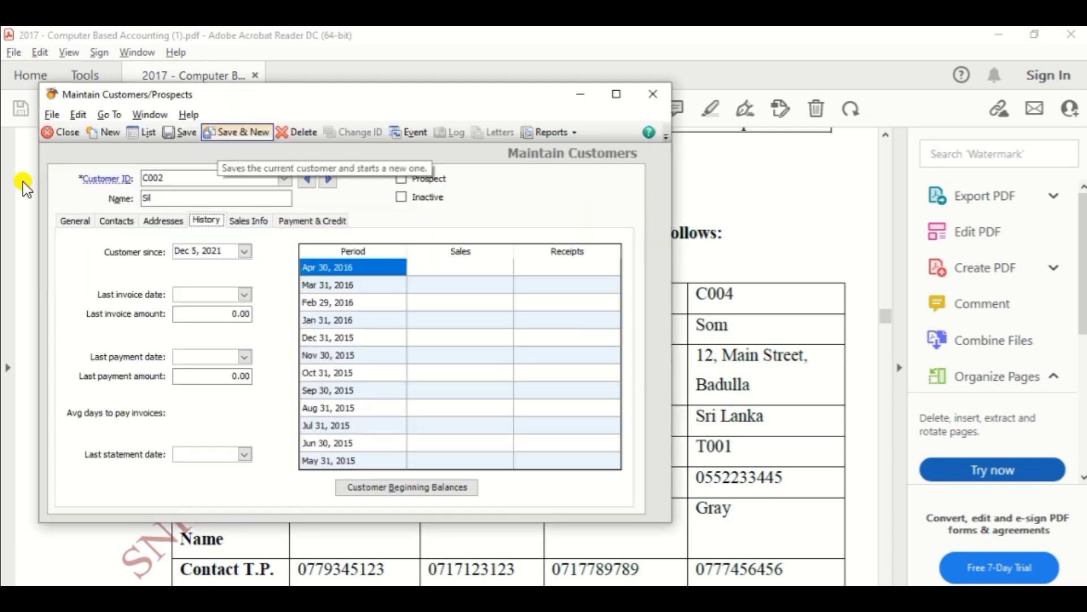
Enter the second customer's two-line billing address on the General tab.
click(72, 226)
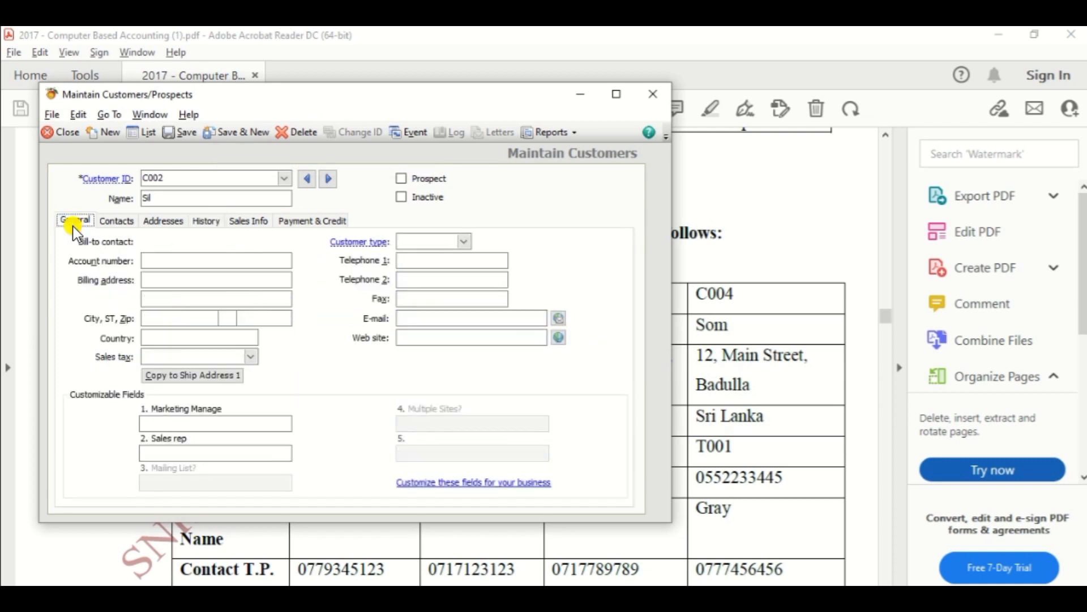
click(156, 260)
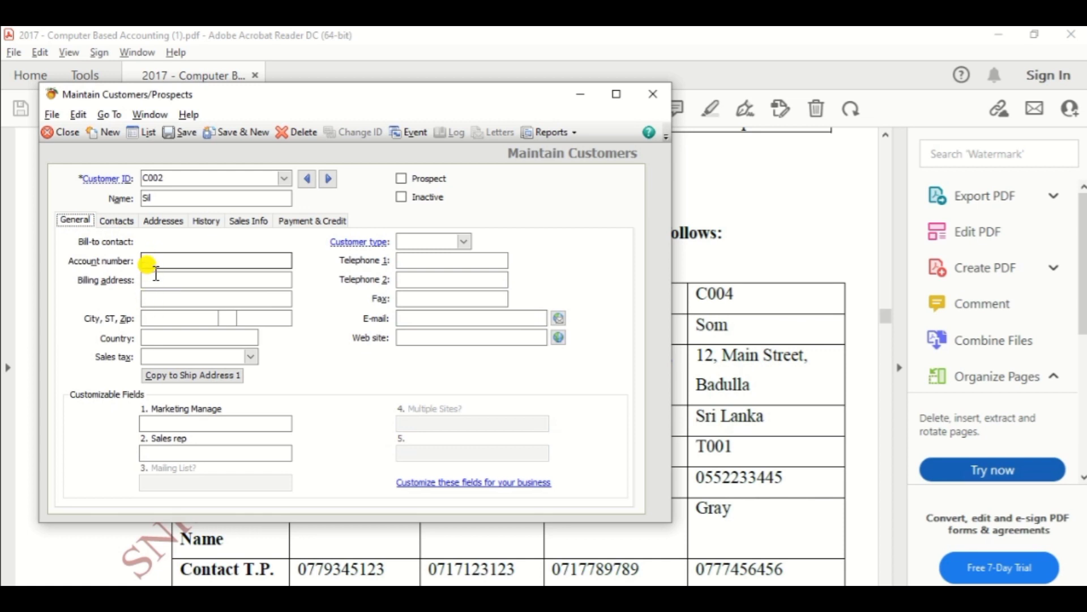
click(160, 278)
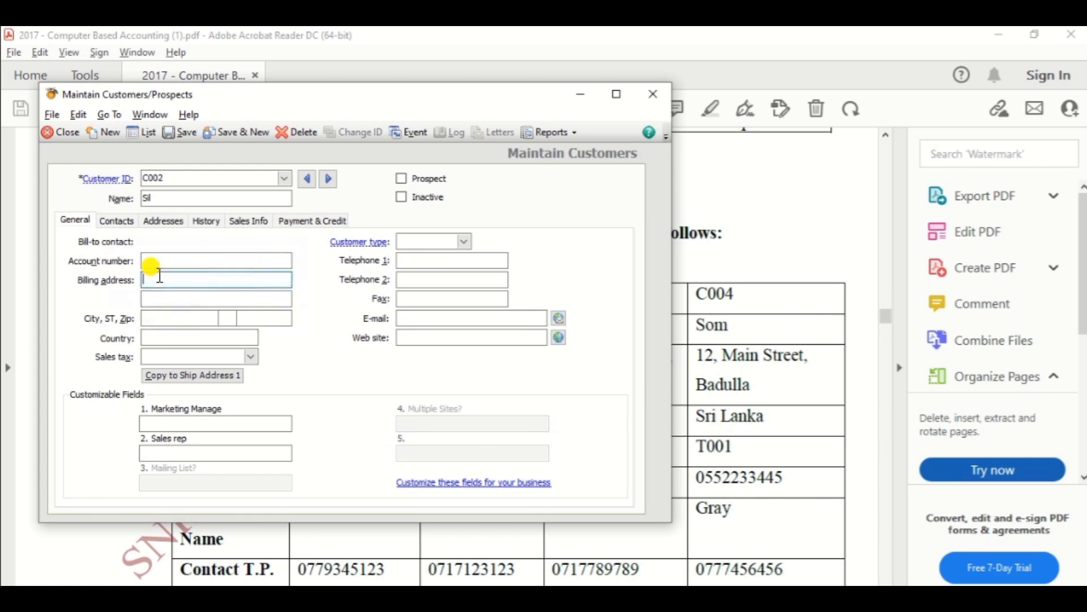
text(No)
key(alt+Tab)
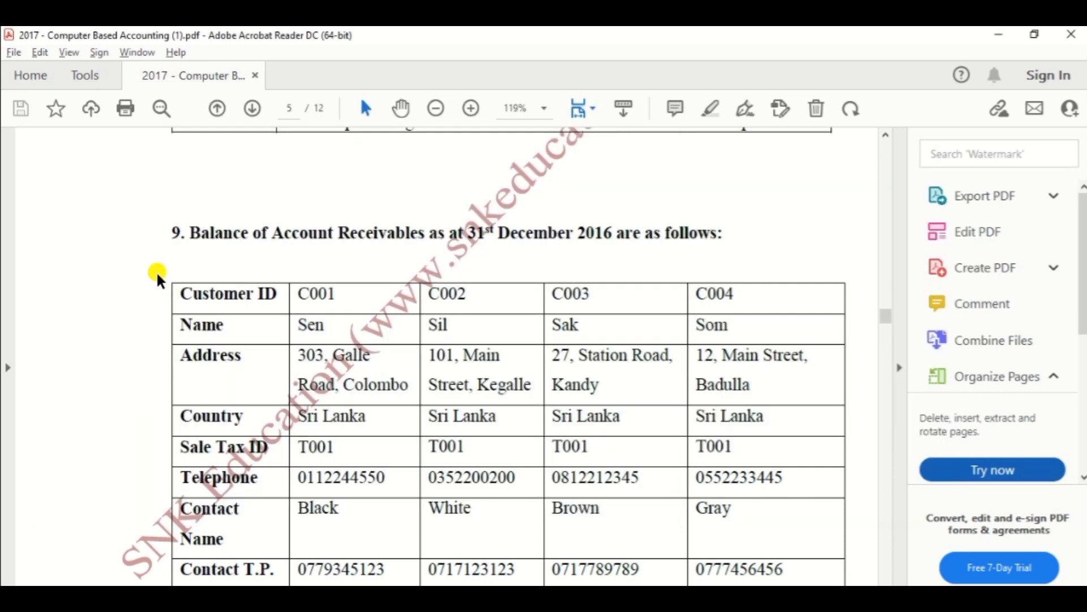
key(alt+Tab)
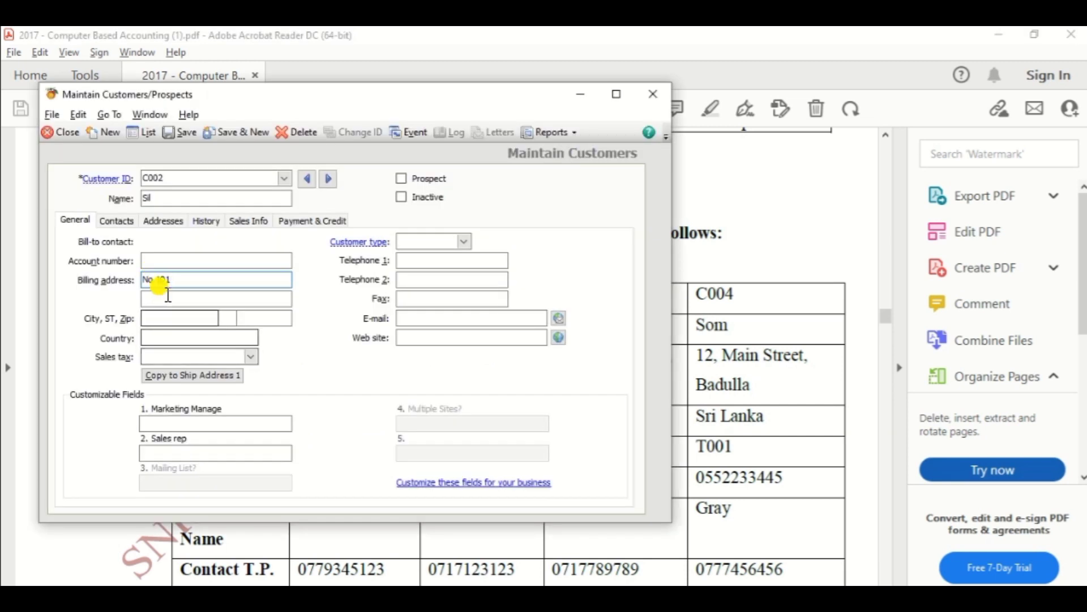
text(,)
click(167, 296)
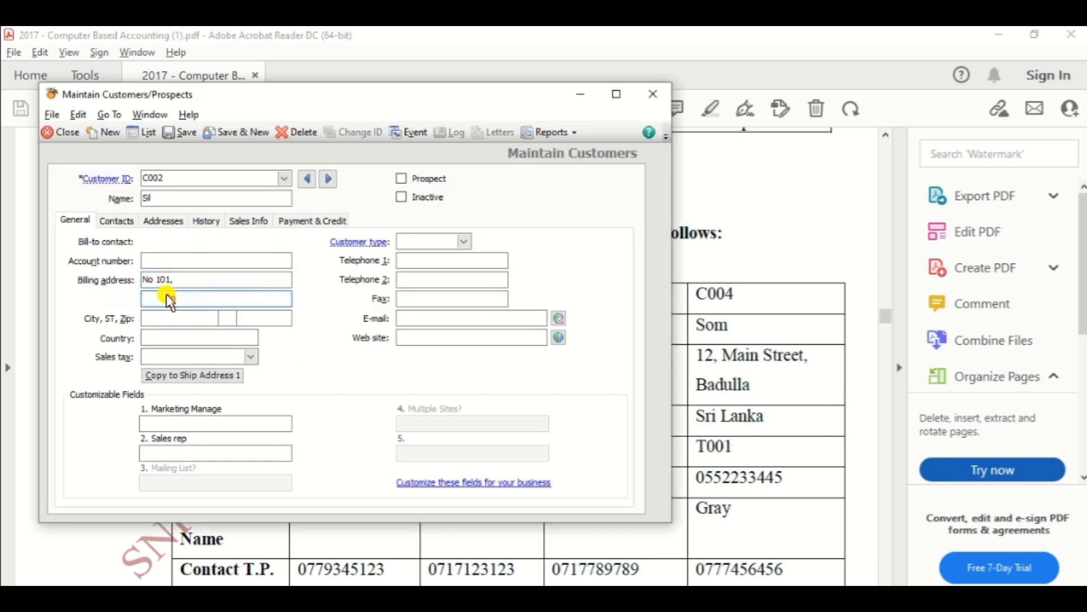
text(Main Street)
key(Tab)
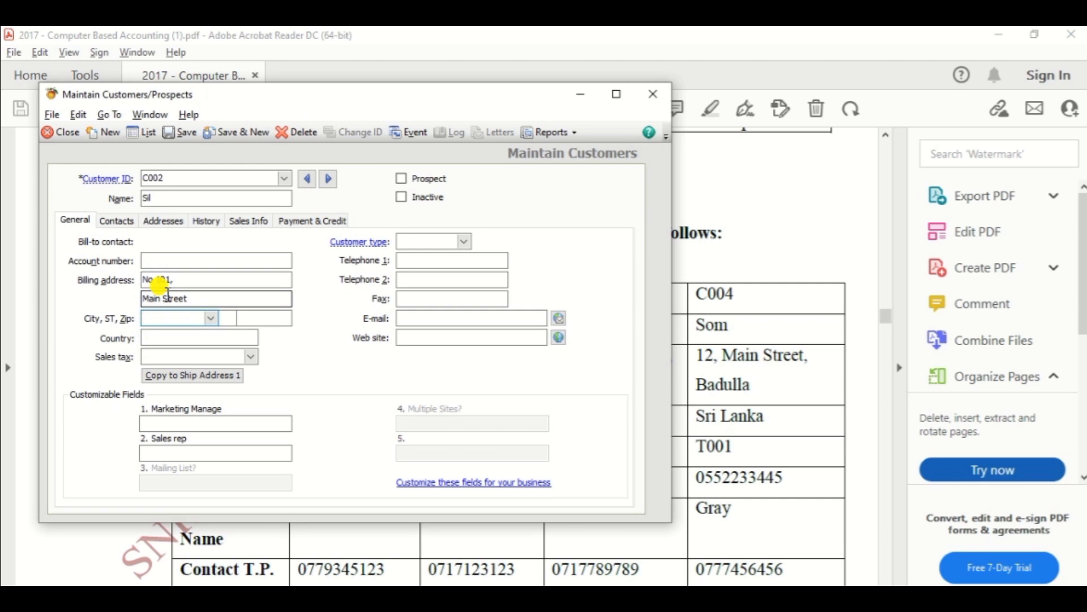
Set the customer's city, country Srilanka and sales tax code T001.
key(alt+Tab)
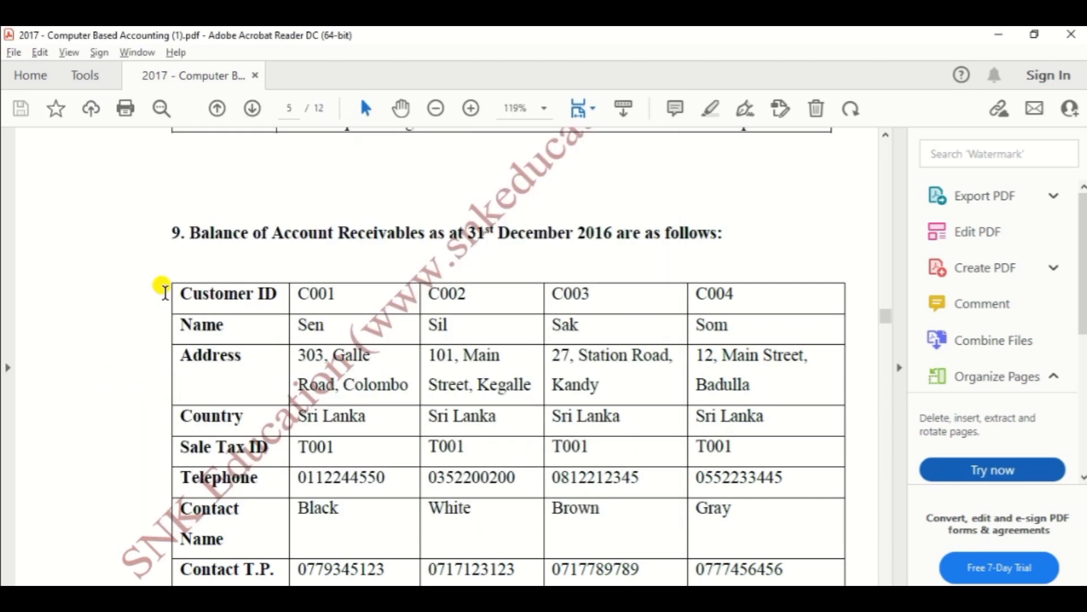
key(alt+Tab)
text(Kegalle)
key(Tab)
key(Tab)
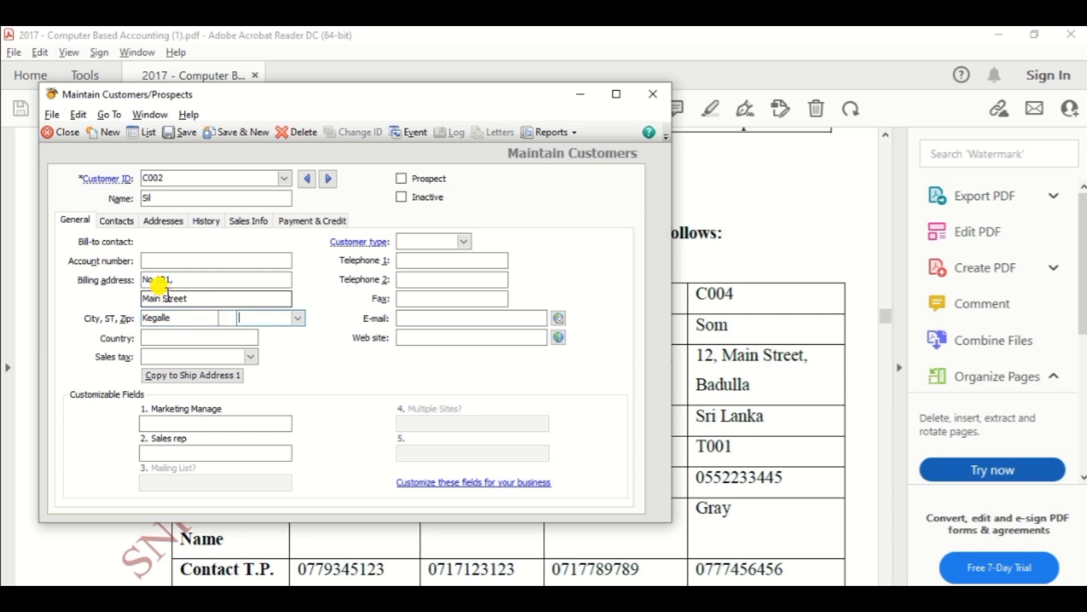
key(Tab)
text(Sri)
key(Tab)
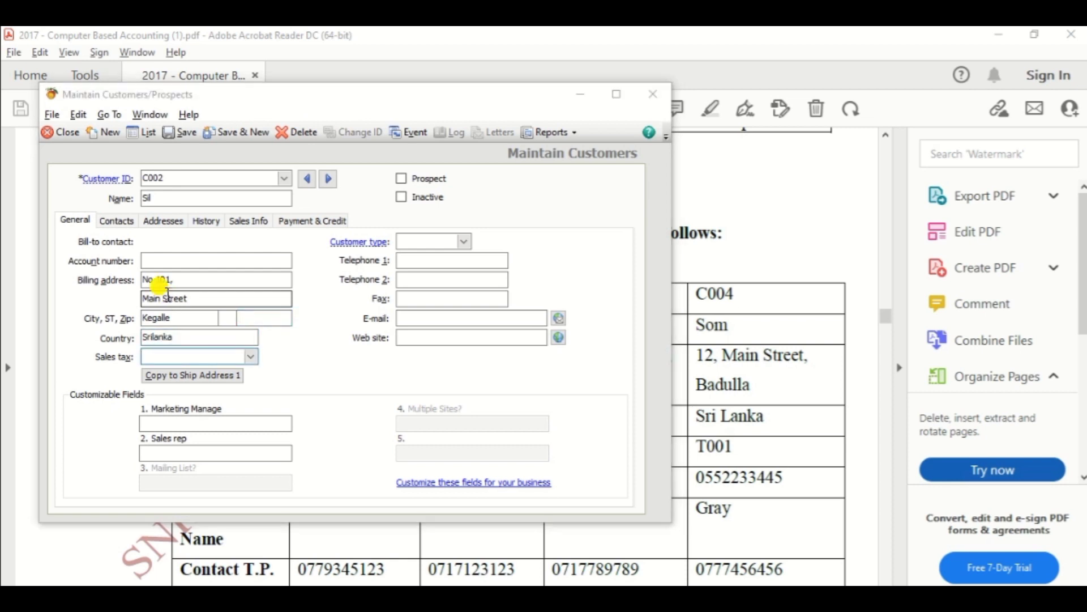
key(alt+Tab)
key(alt+Tab)
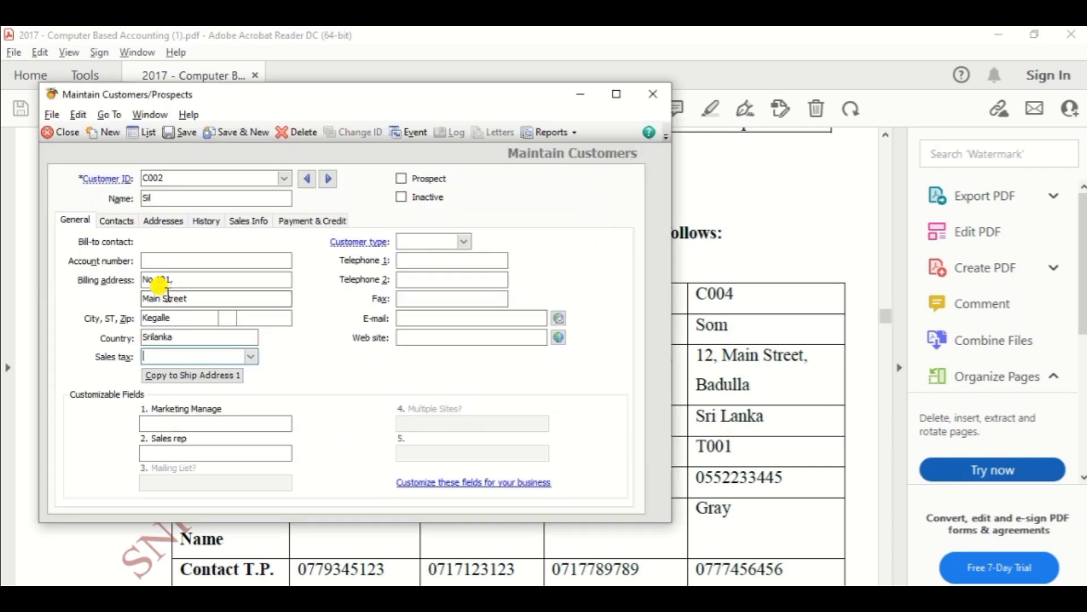
text(T001)
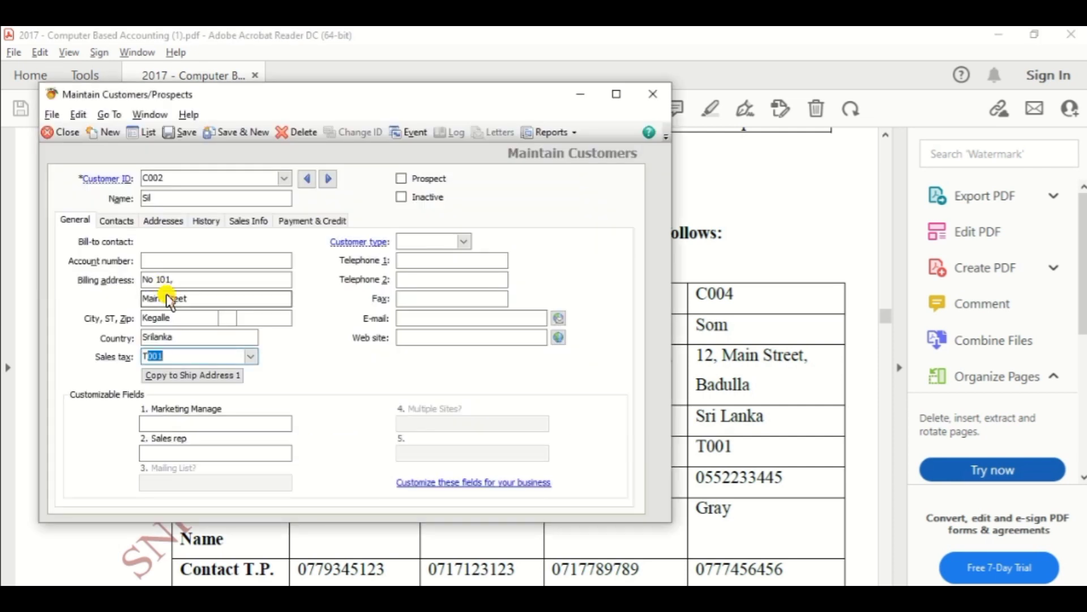
key(Tab)
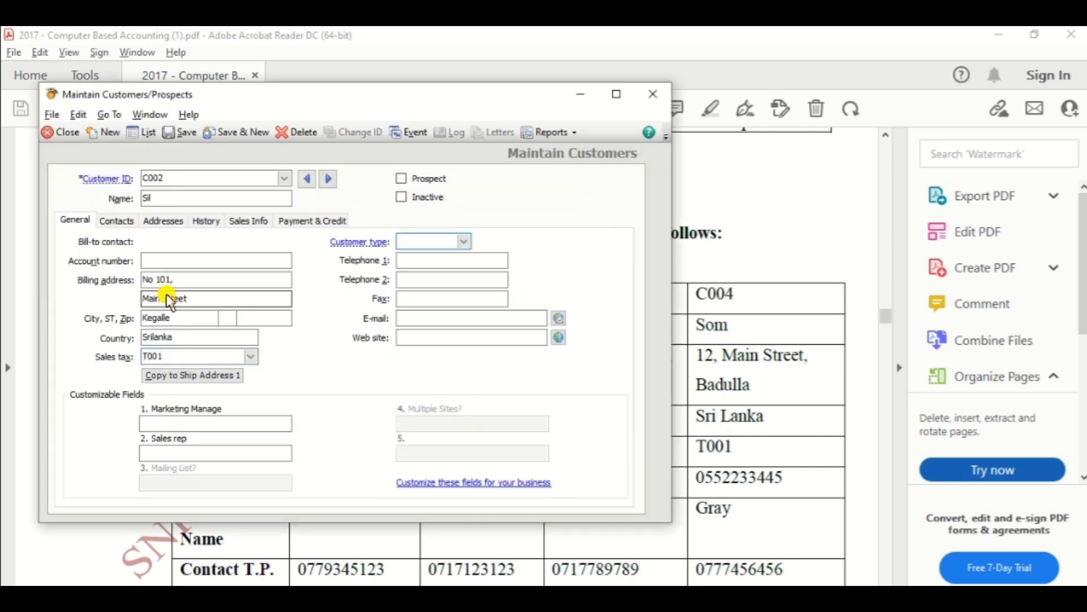
key(Tab)
Enter the customer's main Telephone 1 number as listed in the PDF.
key(alt+Tab)
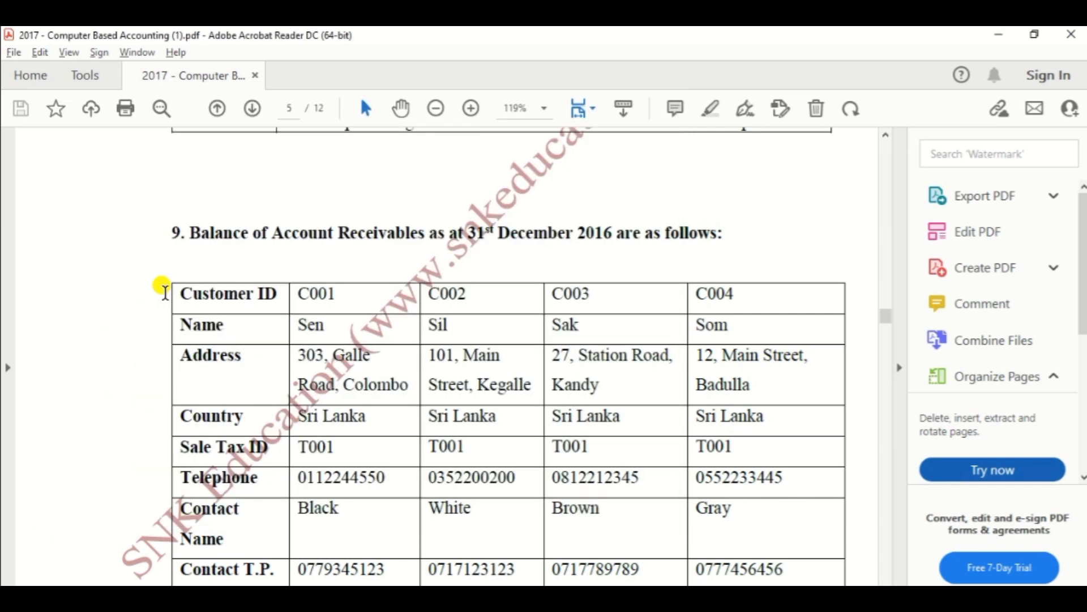
key(alt+Tab)
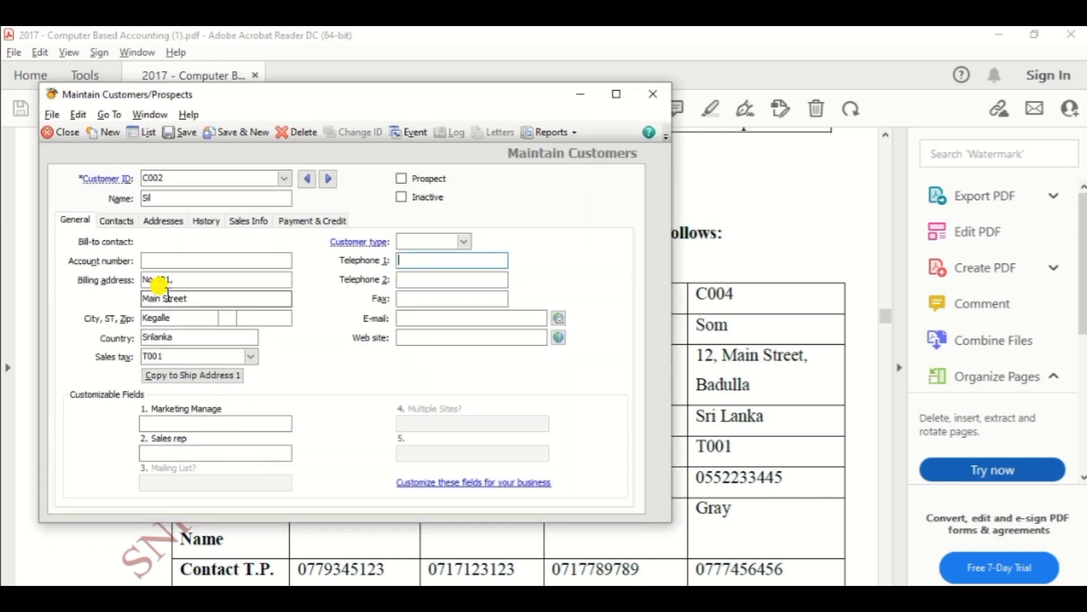
key(alt+Tab)
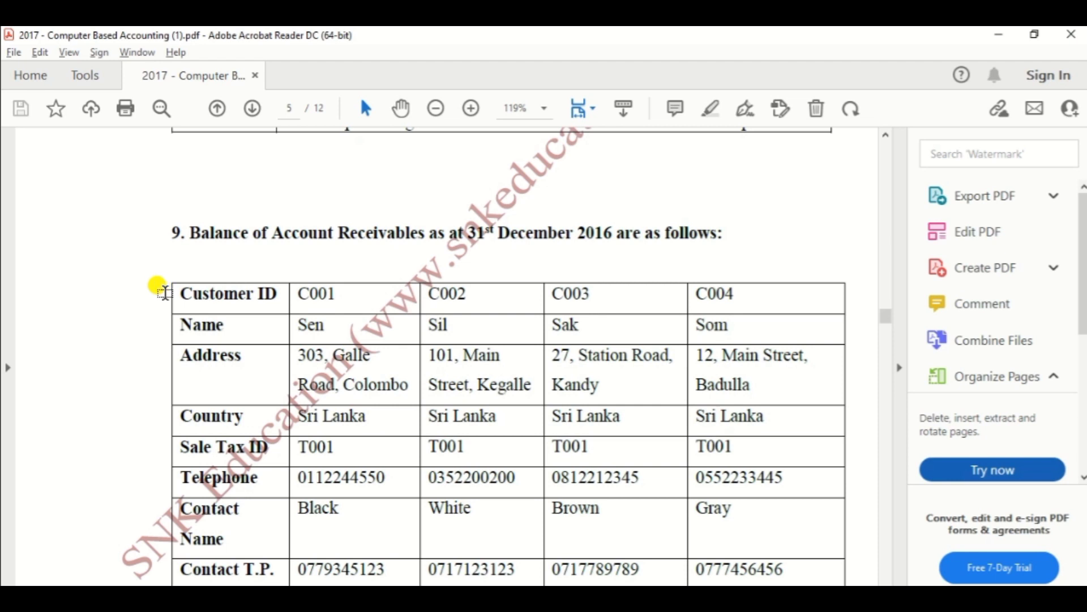
key(alt+Tab)
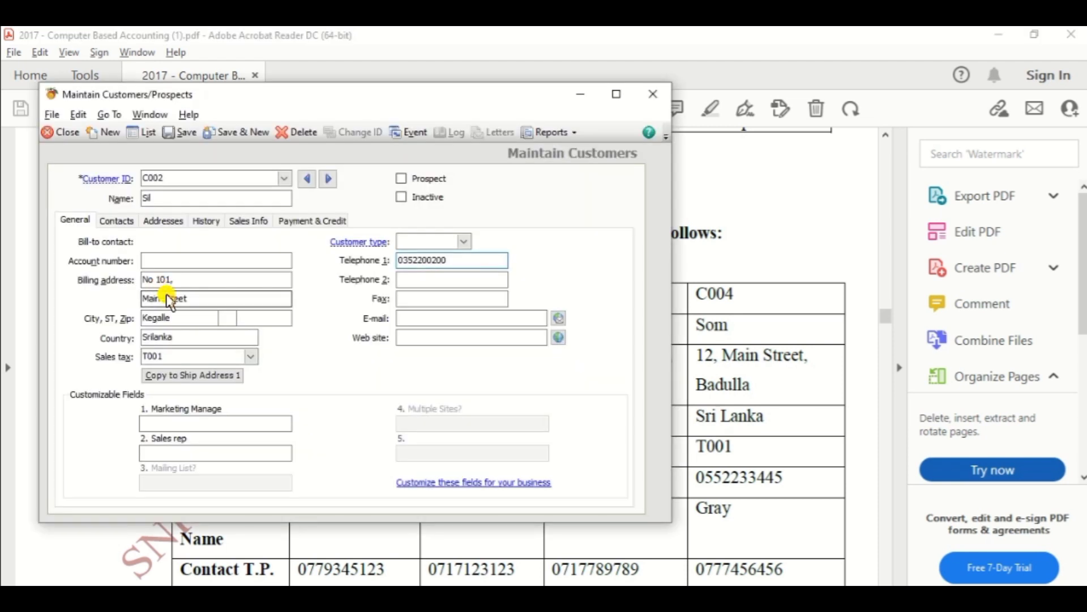
key(alt+Tab)
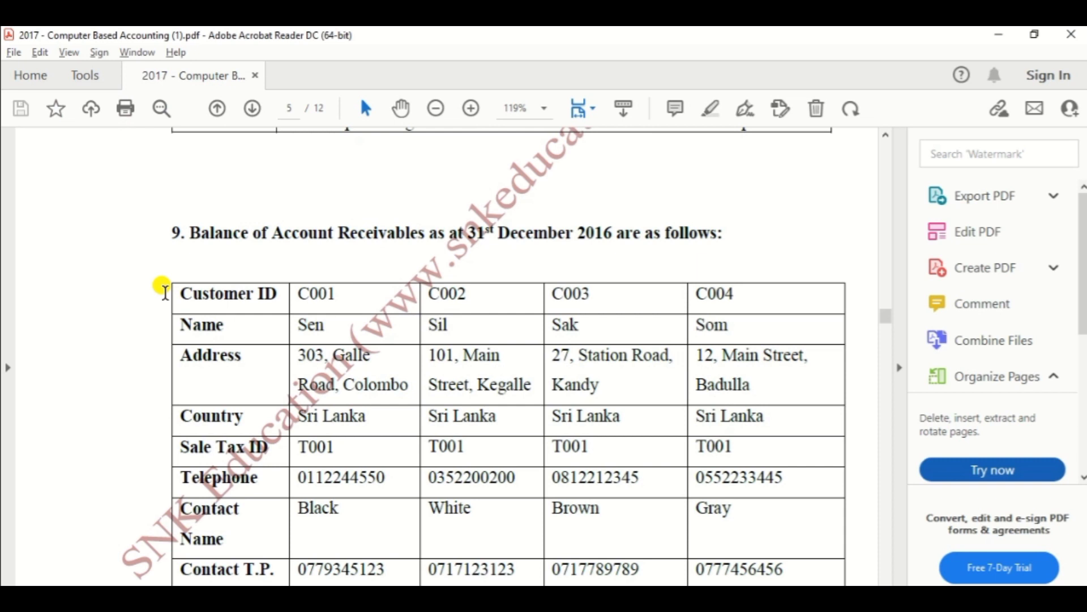
key(alt+Tab)
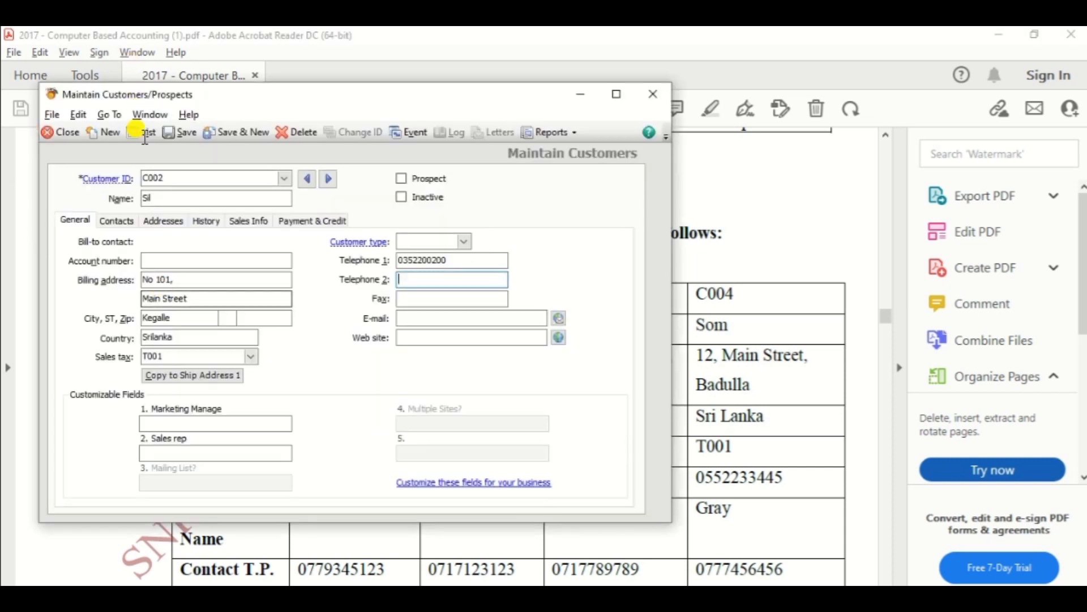
Add the contact's first name on the Contacts tab.
click(123, 221)
click(181, 311)
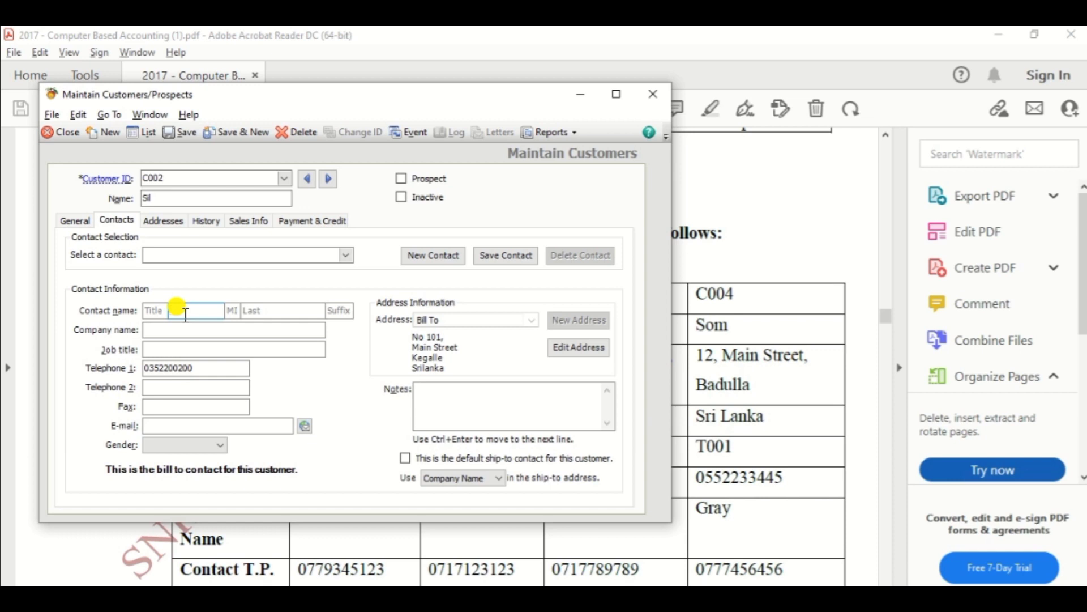
text(White)
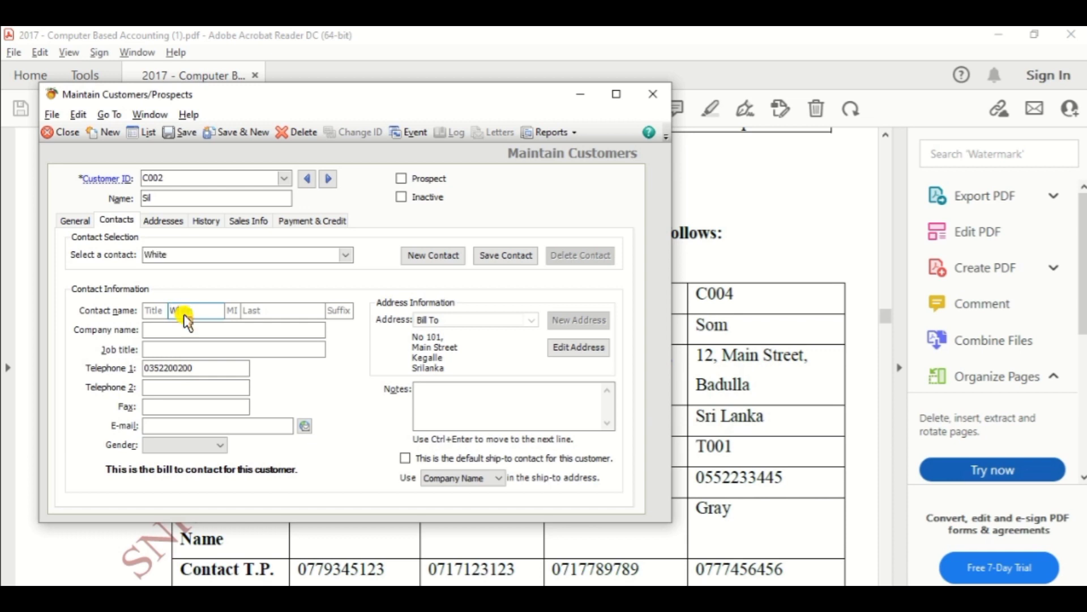
key(alt+Tab)
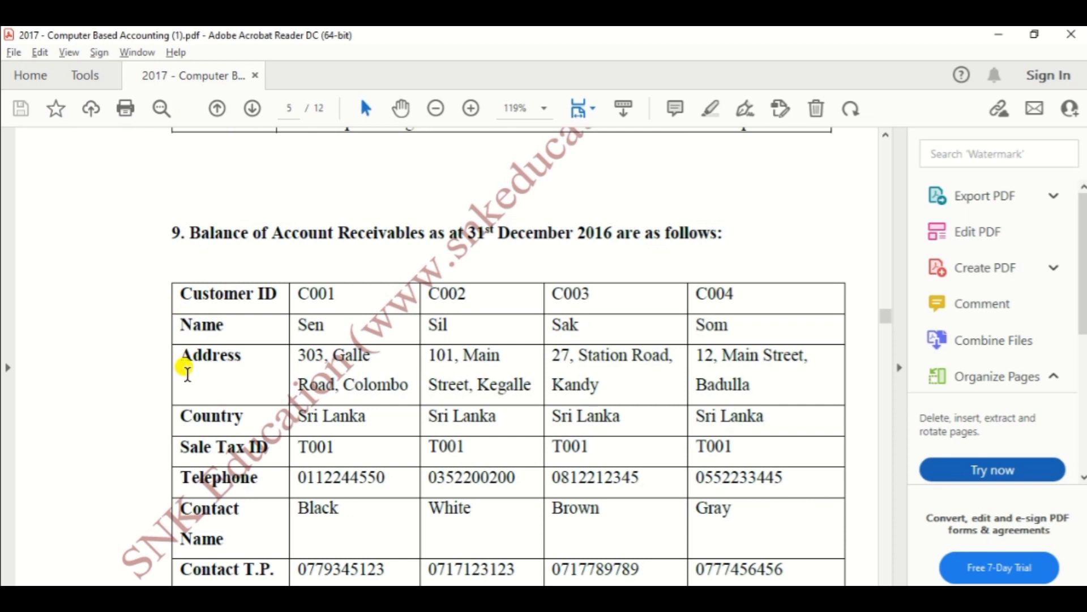
scroll(187, 373, down, 5)
key(alt+Tab)
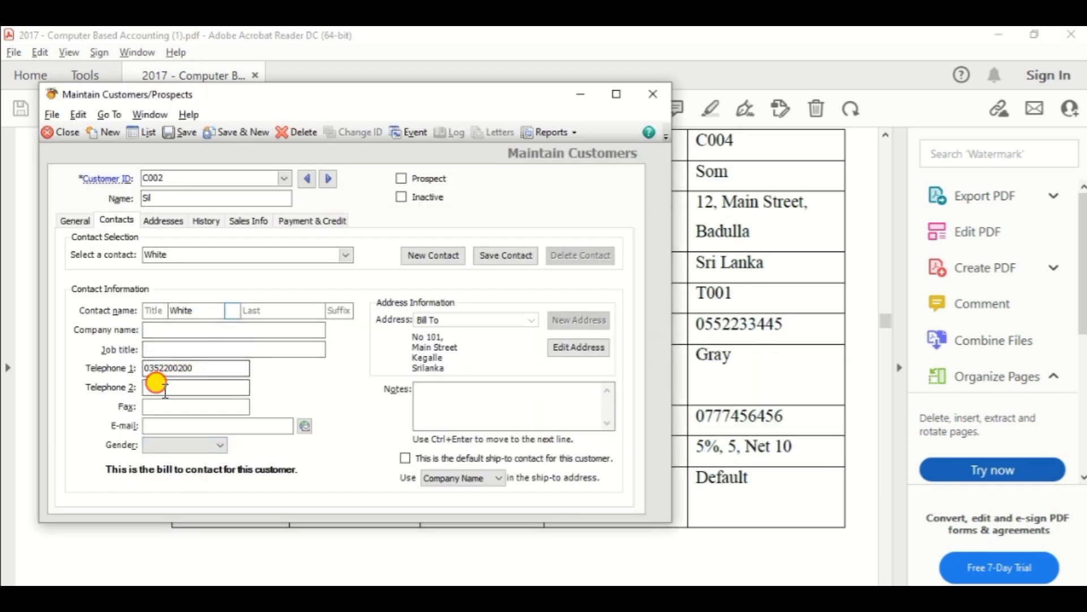
Enter the contact's second telephone number as listed in the PDF.
click(165, 390)
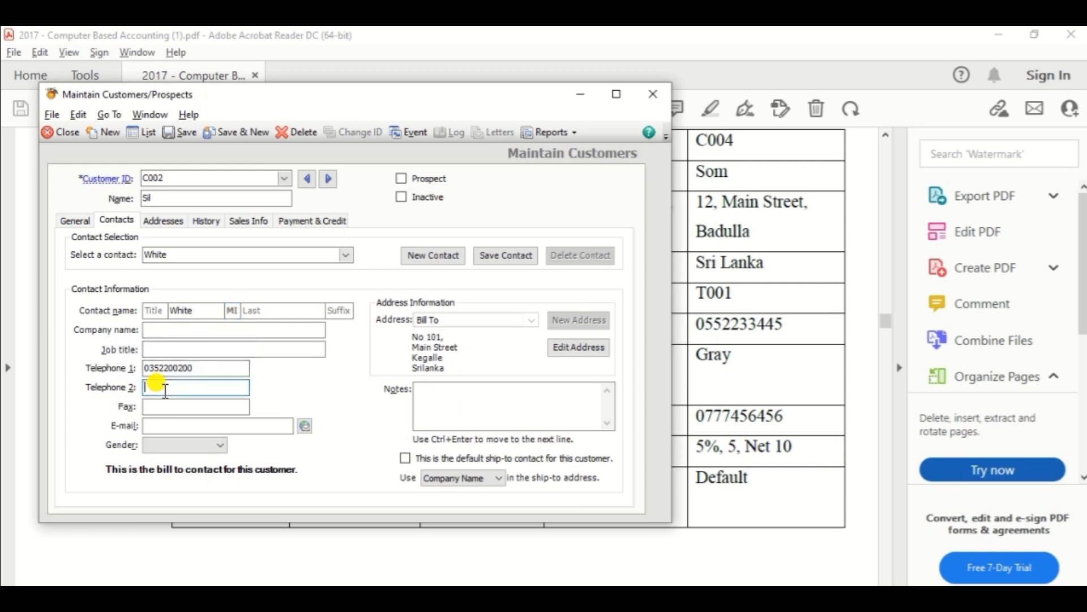
text(077)
key(alt+Tab)
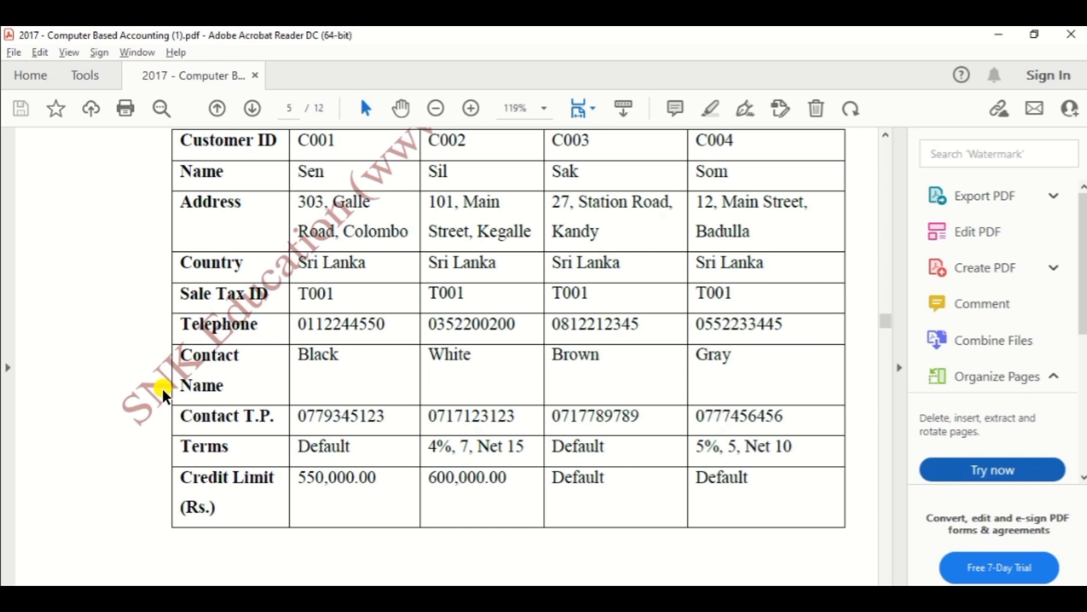
key(alt+Tab)
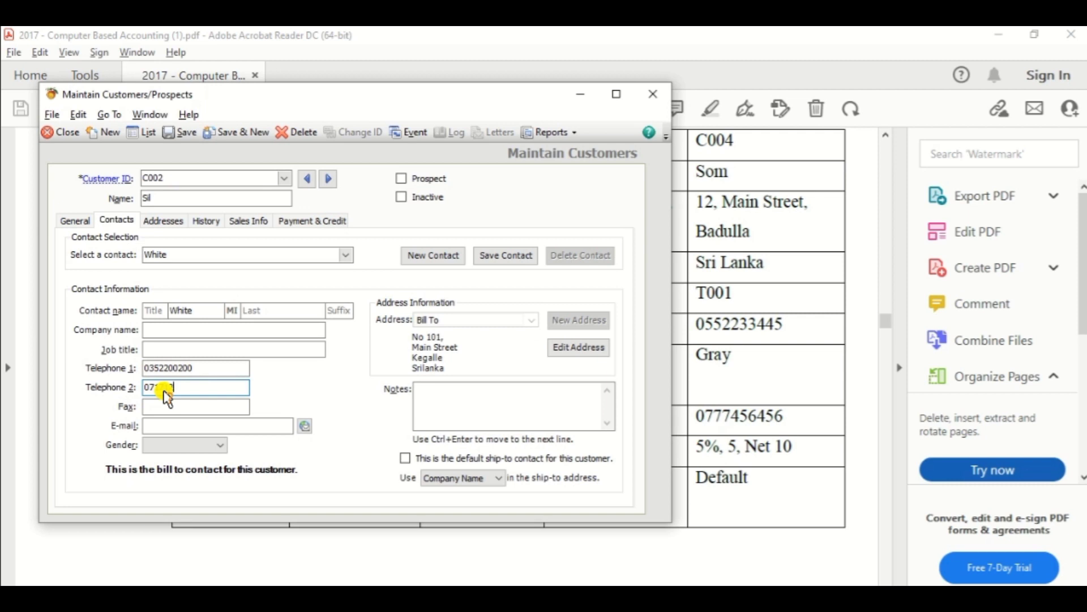
key(alt+Tab)
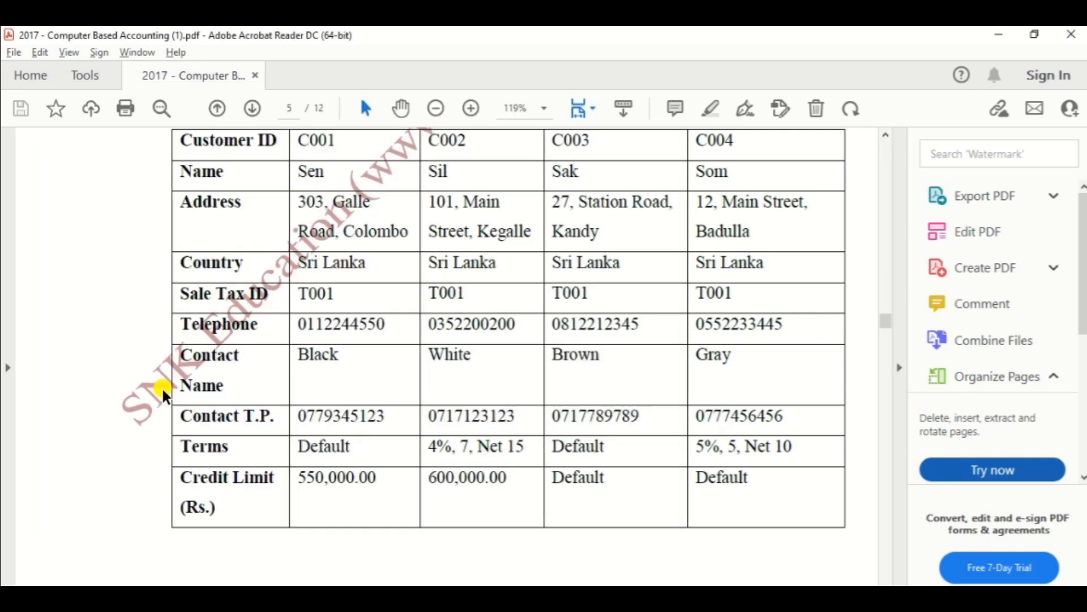
key(alt+Tab)
text(123)
key(Tab)
key(alt+Tab)
key(alt+Tab)
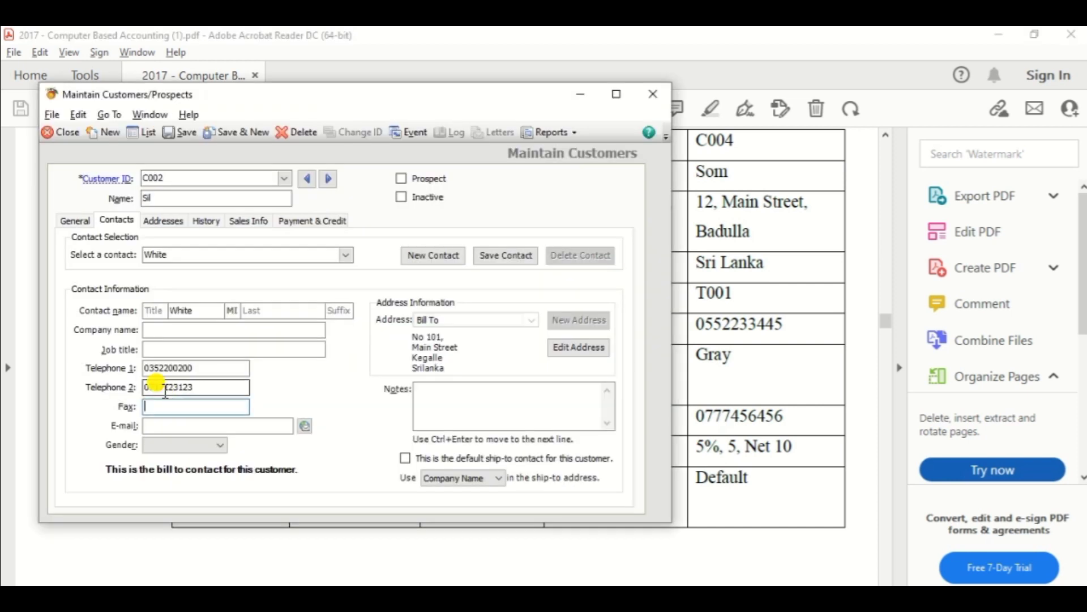
Switch customer C002 Sil to custom payment terms on the Payment & Credit tab.
click(325, 229)
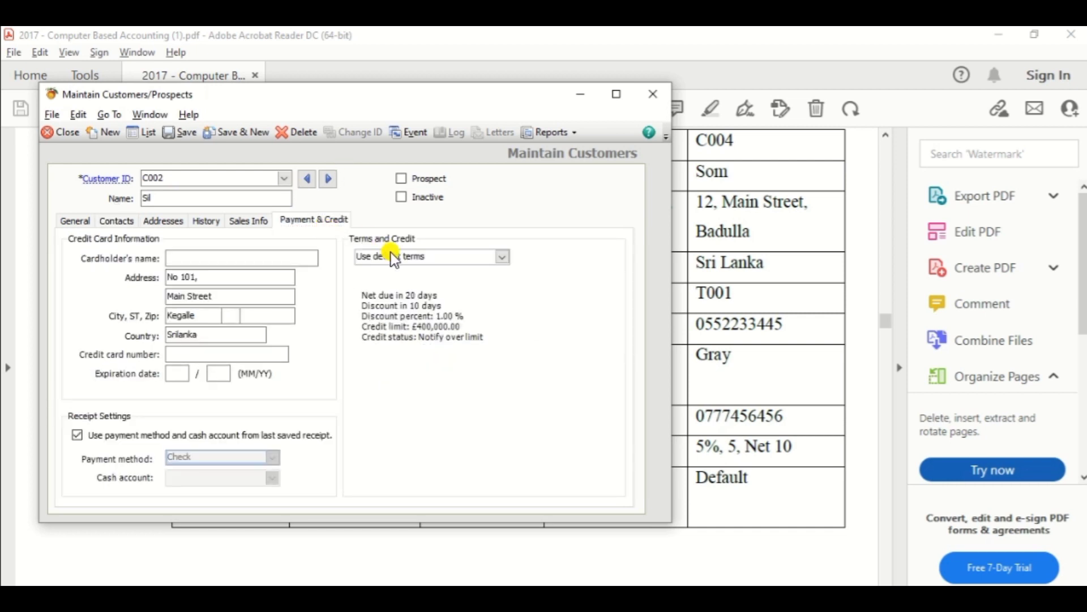
click(508, 258)
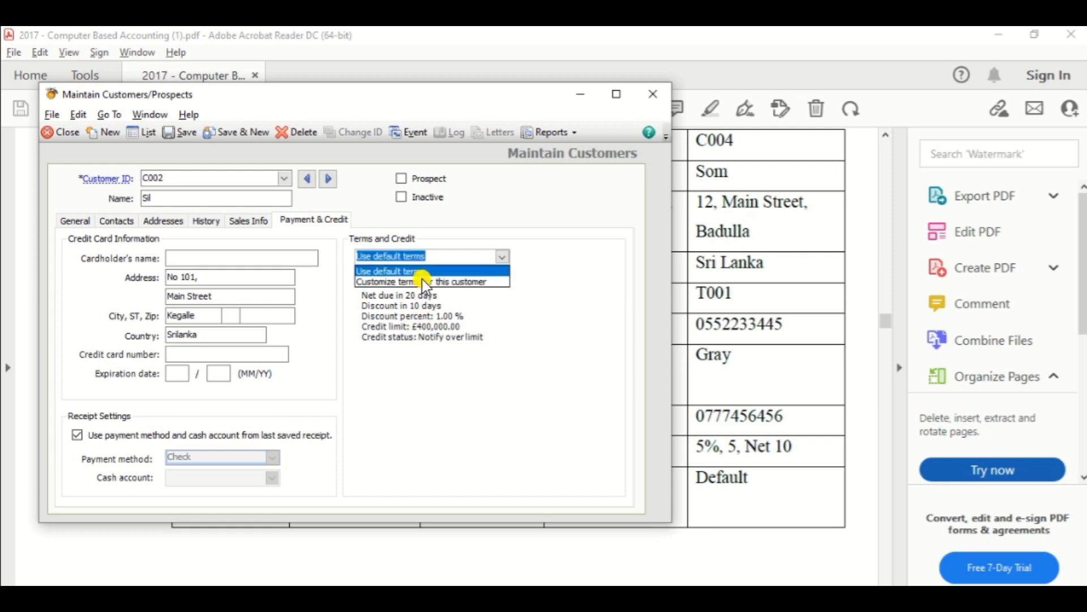
click(460, 279)
key(alt+Tab)
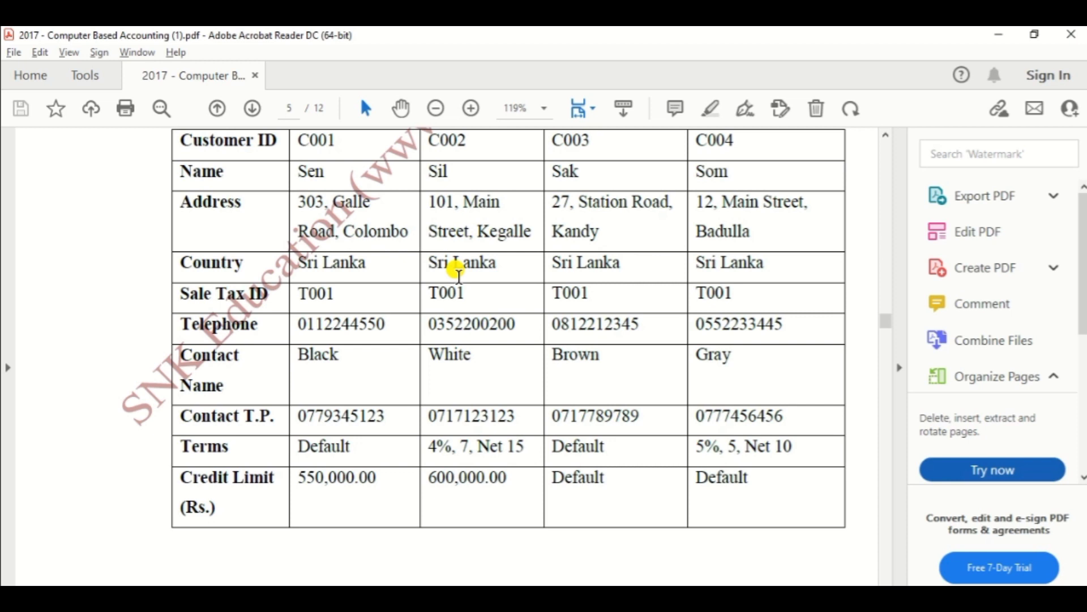
key(alt+Tab)
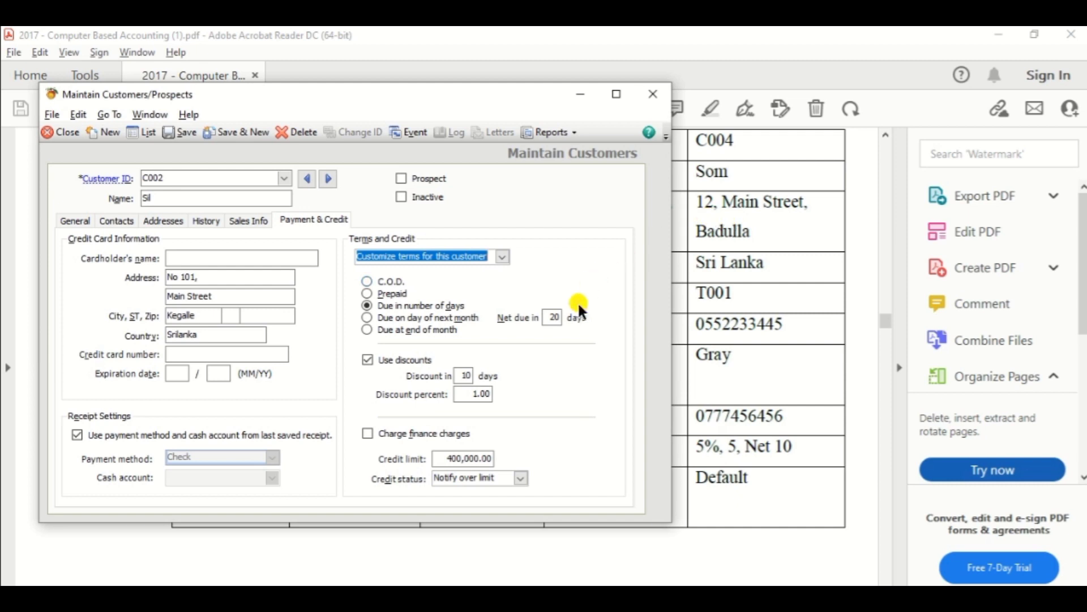
Keep net 15 days and set a 4% discount within 7 days.
click(552, 315)
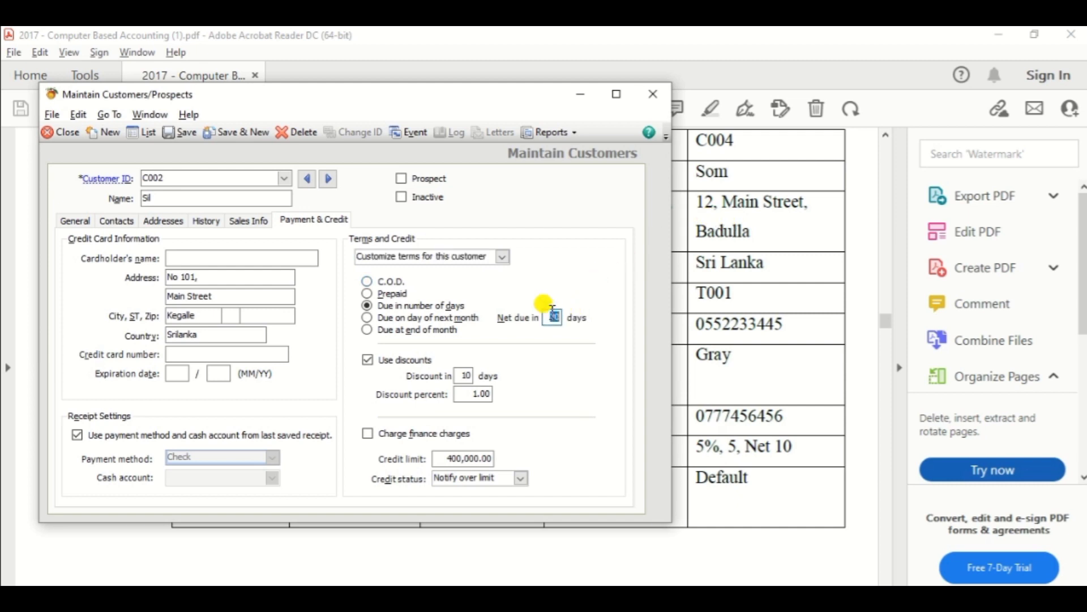
key(Tab)
click(462, 375)
double_click(462, 375)
text(7)
key(Tab)
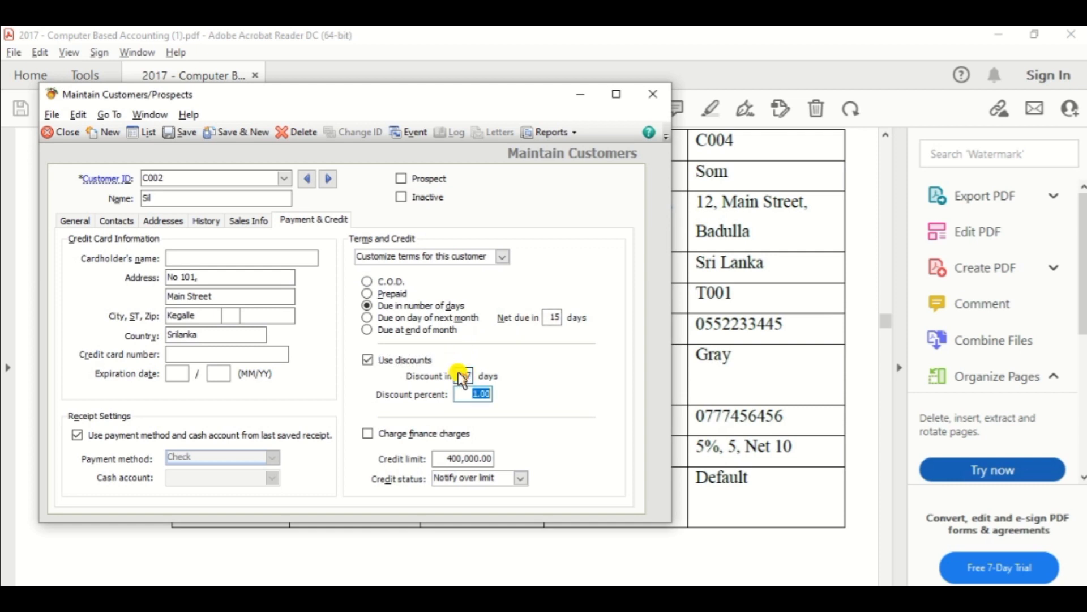
text(4)
key(Tab)
key(alt+Tab)
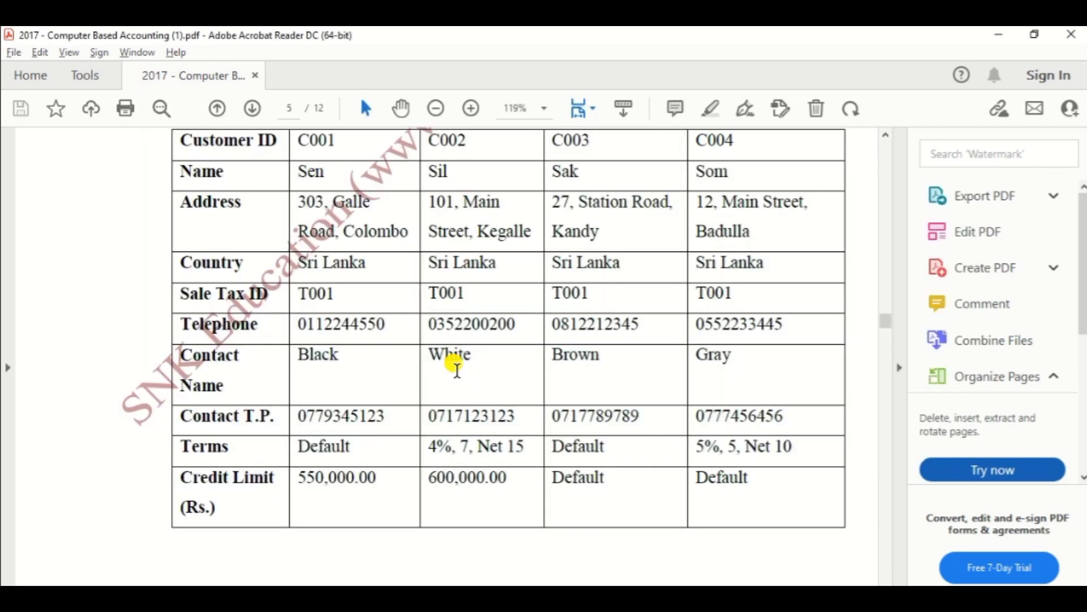
key(alt+Tab)
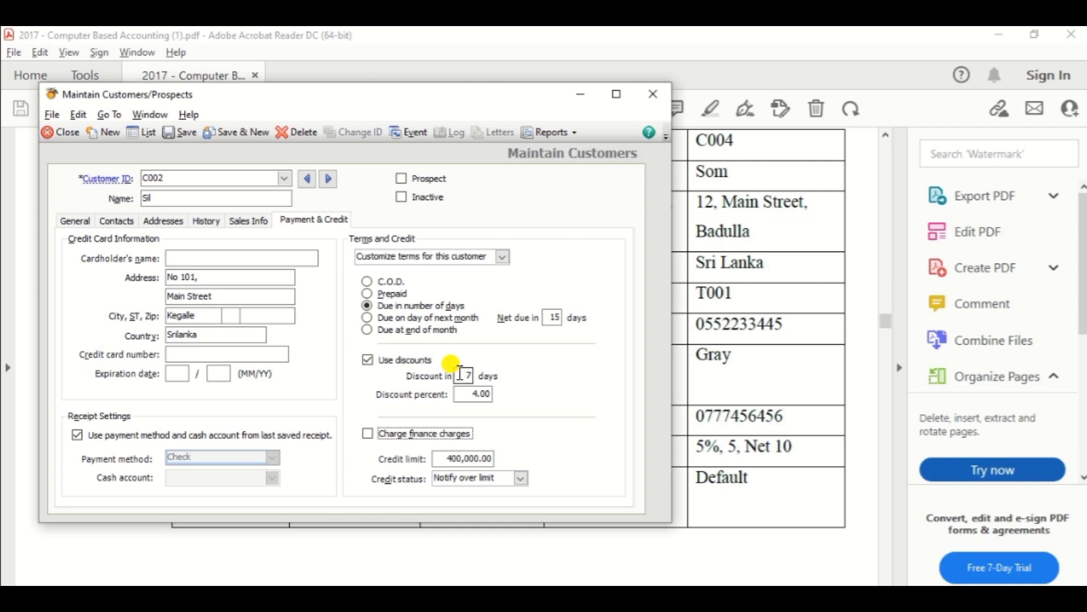
Set C002's credit limit to 600,000.00.
click(452, 456)
double_click(452, 456)
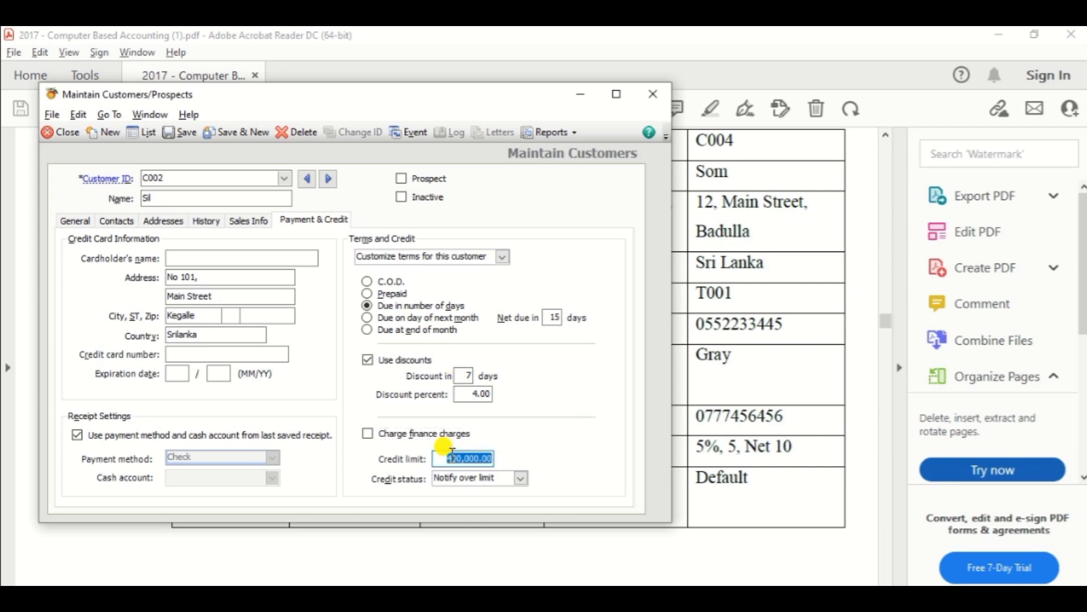
text(6000)
key(Tab)
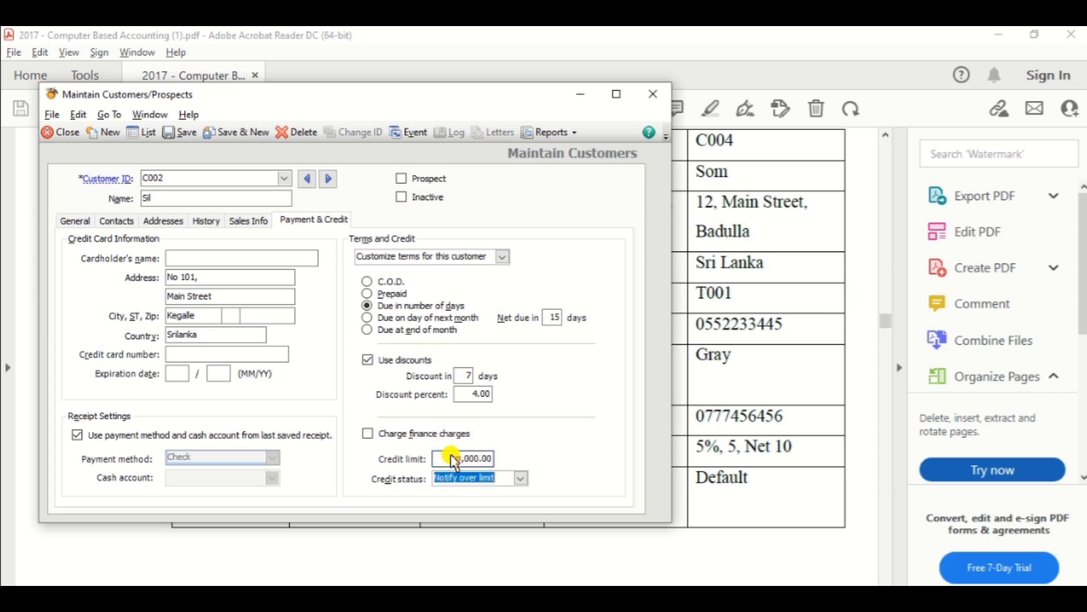
key(alt+Tab)
scroll(448, 450, down, 10)
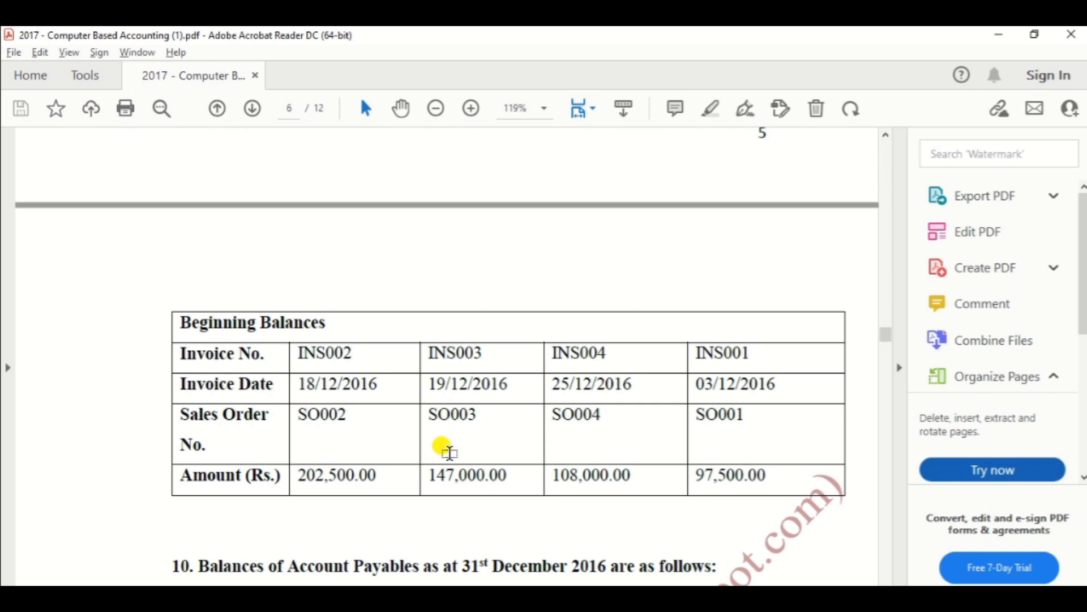
key(alt+Tab)
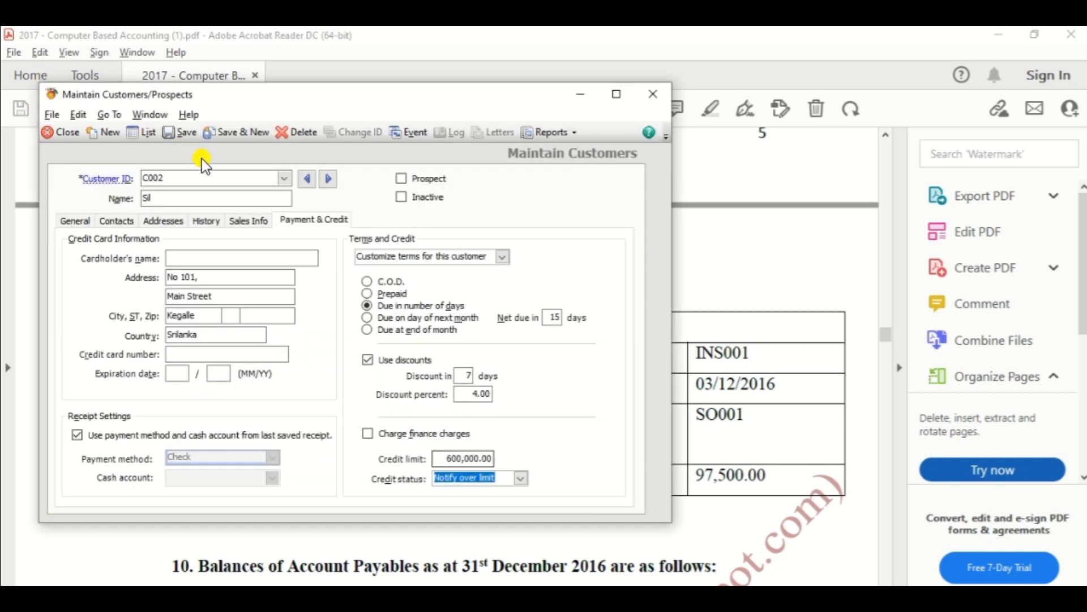
Save customer C002 and open its Customer Beginning Balances entry from History.
click(186, 133)
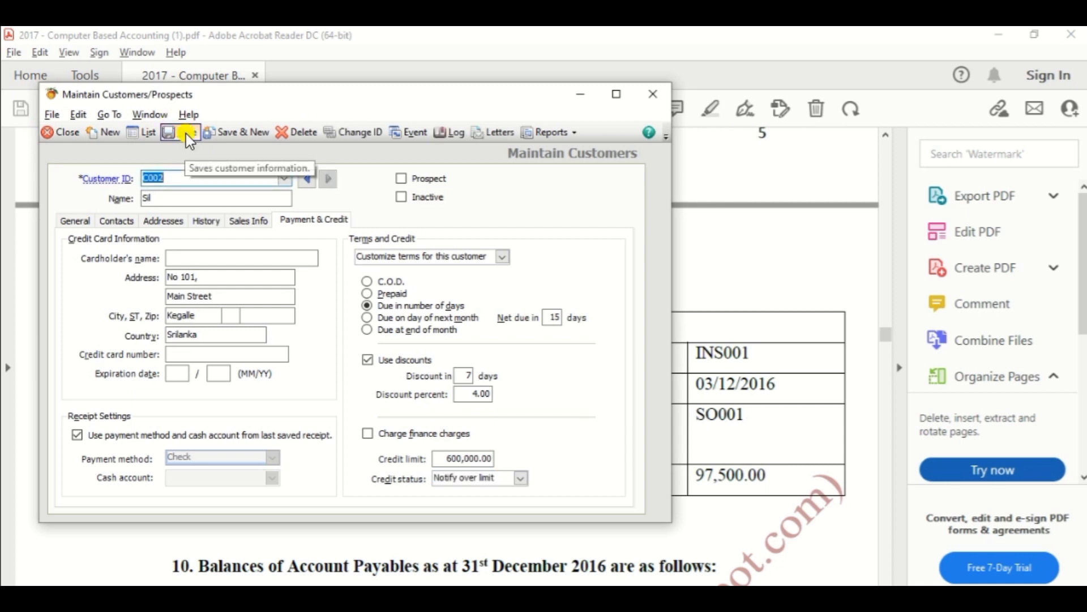
click(206, 225)
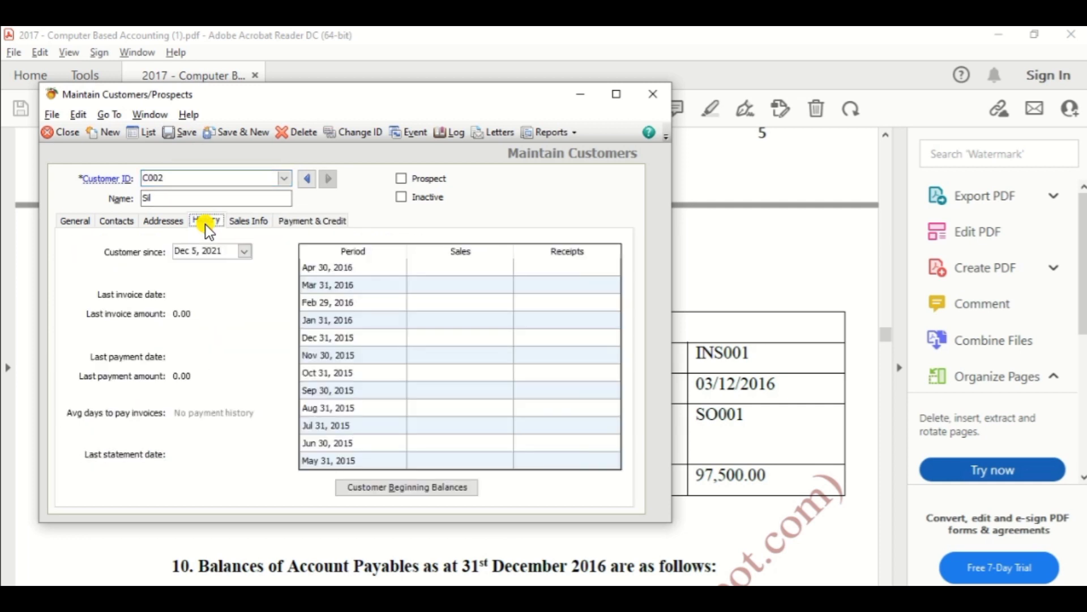
click(389, 486)
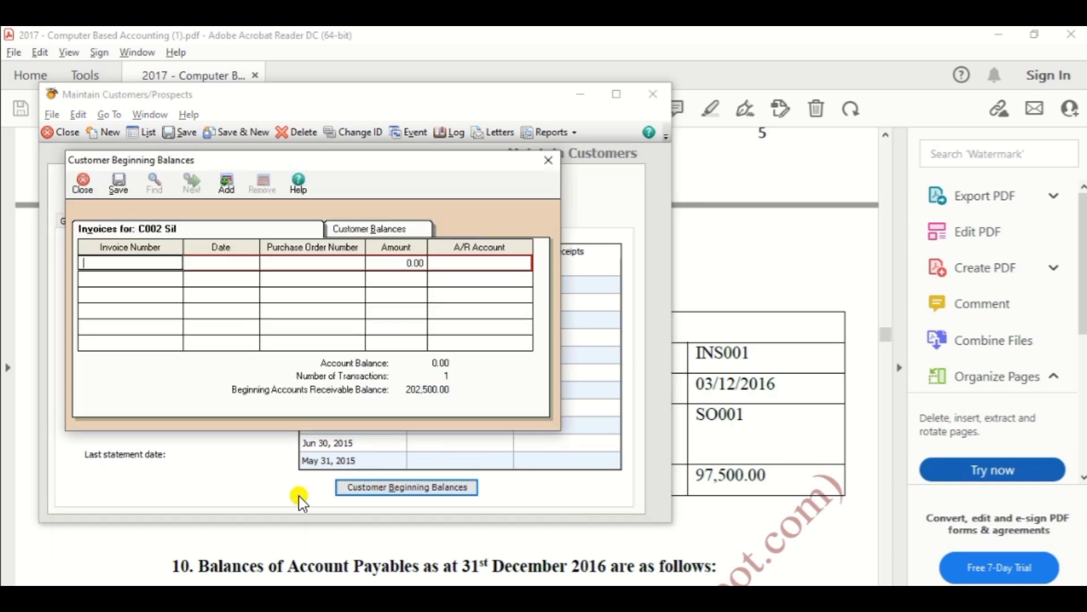
key(alt+Tab)
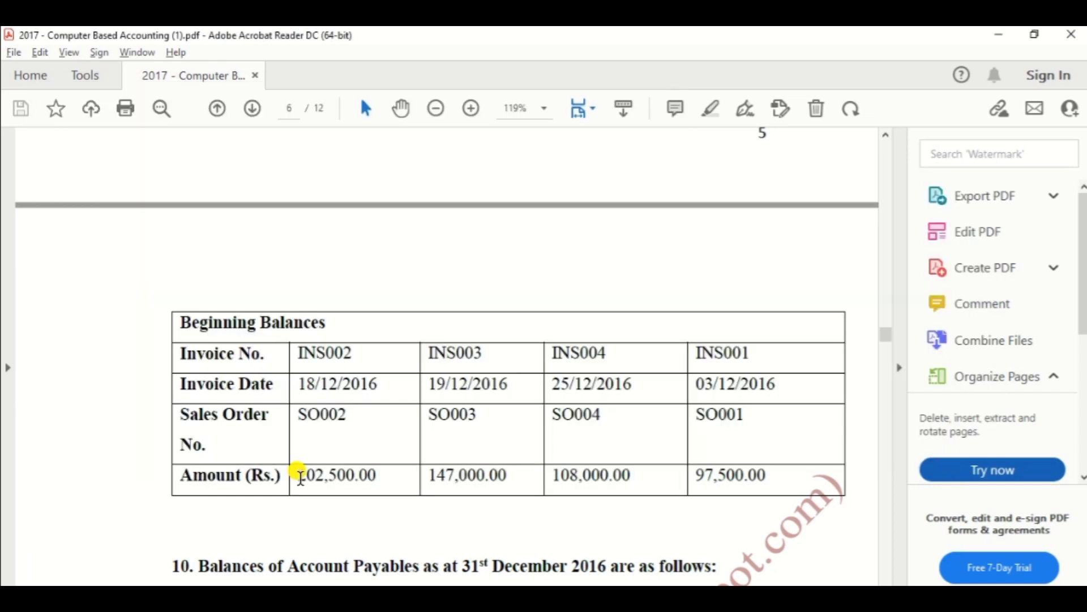
key(alt+Tab)
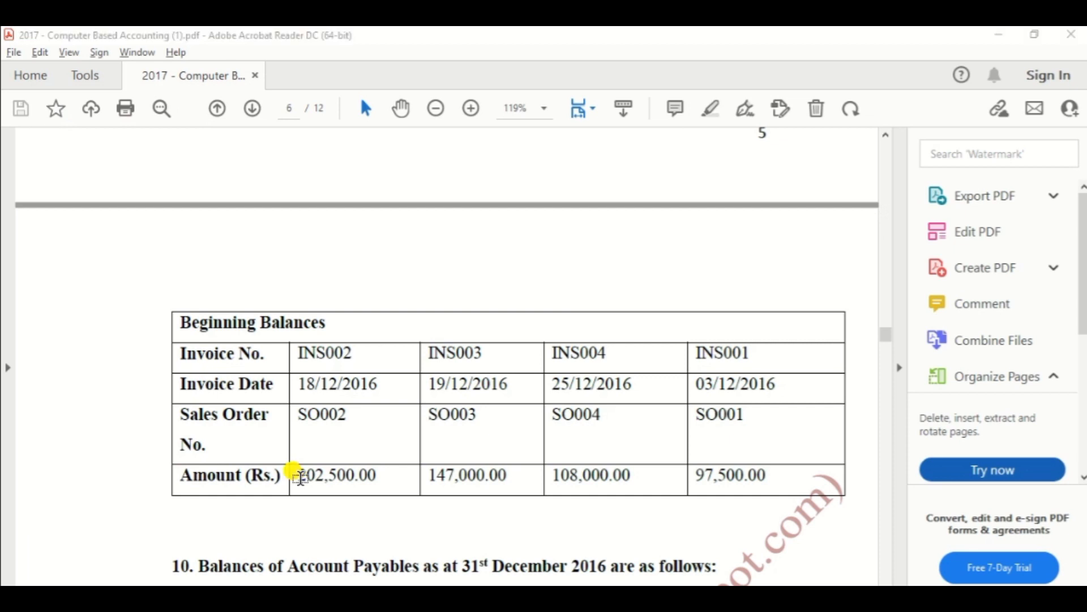
Enter opening invoice INS003 dated 19/12/2016, sales order SO003, amount 147,000.00.
text(INS)
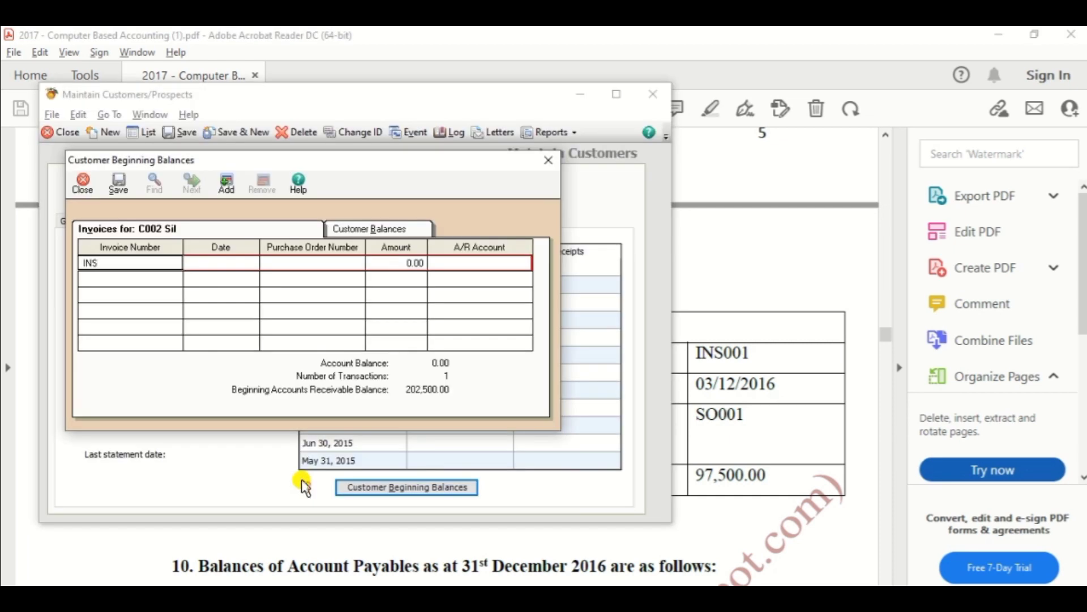
text(003)
key(Tab)
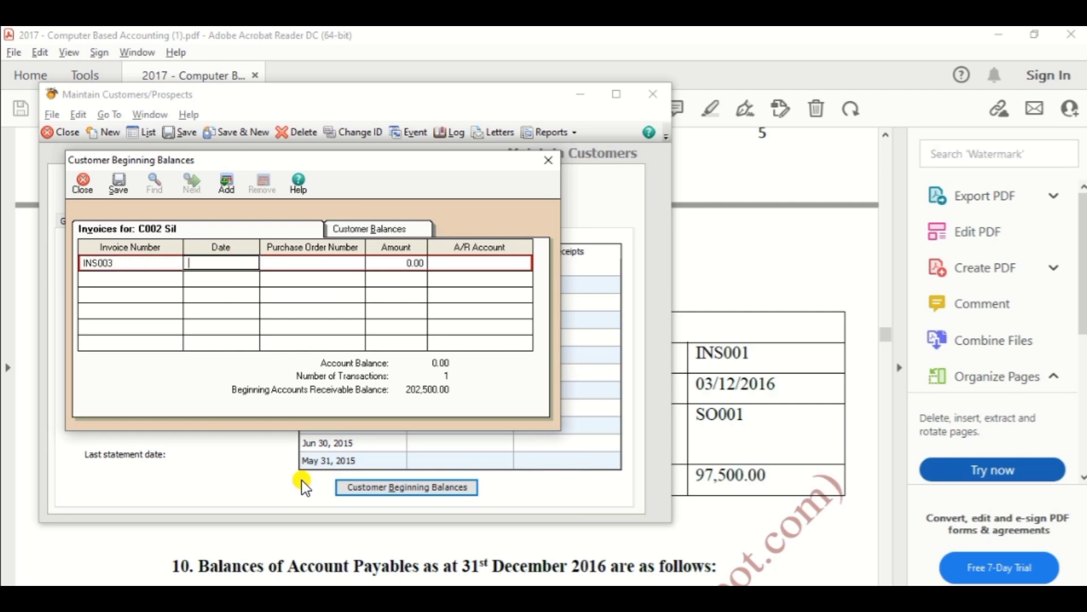
key(alt+Tab)
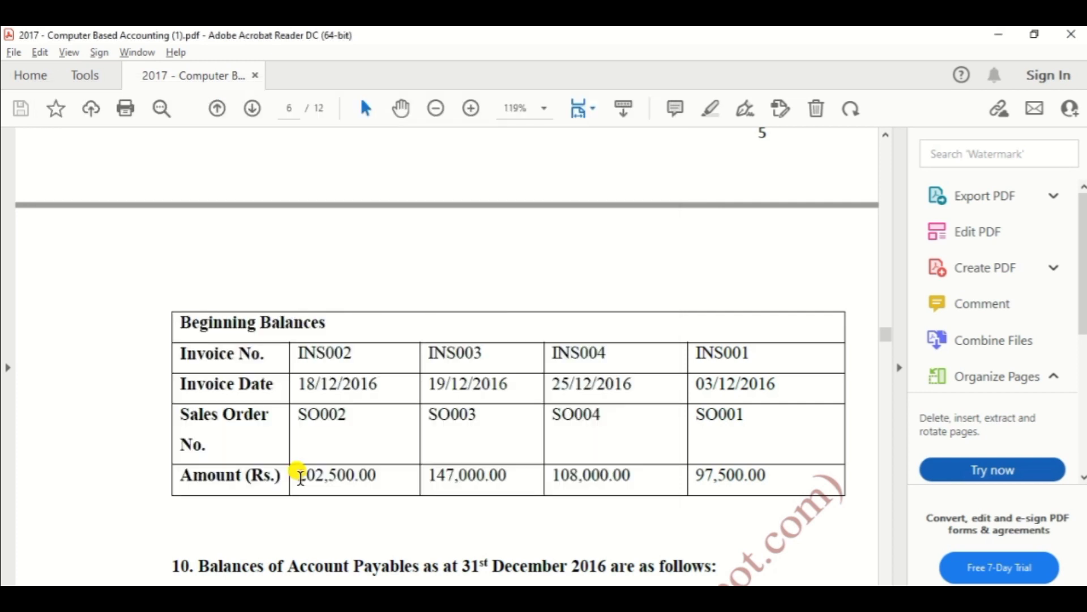
key(alt+Tab)
text(19)
text(/12/2016)
key(Tab)
key(alt+Tab)
key(alt+Tab)
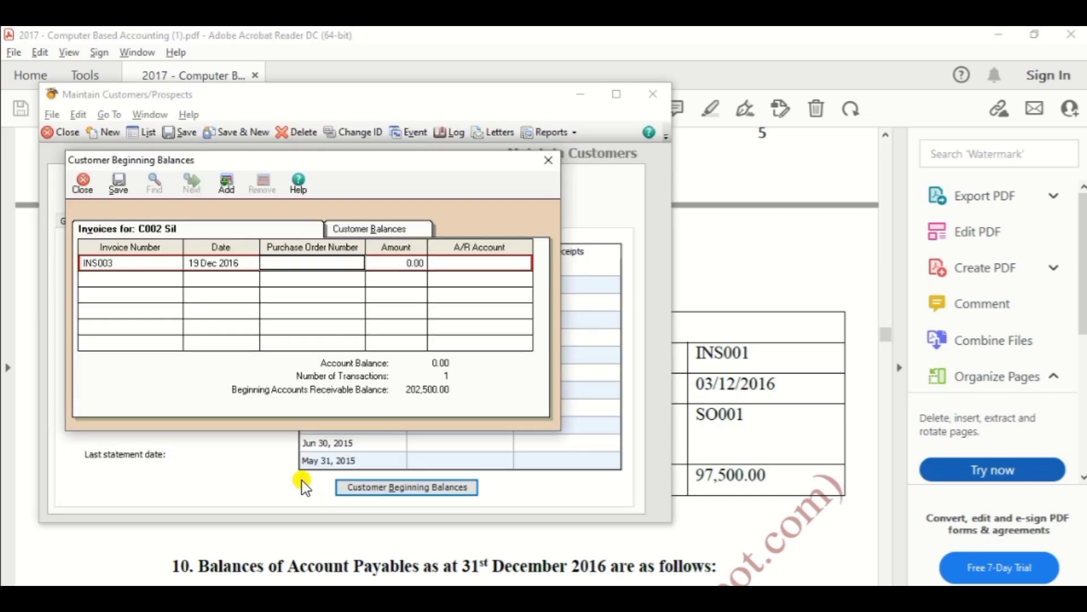
text(SO003)
key(Tab)
key(alt+Tab)
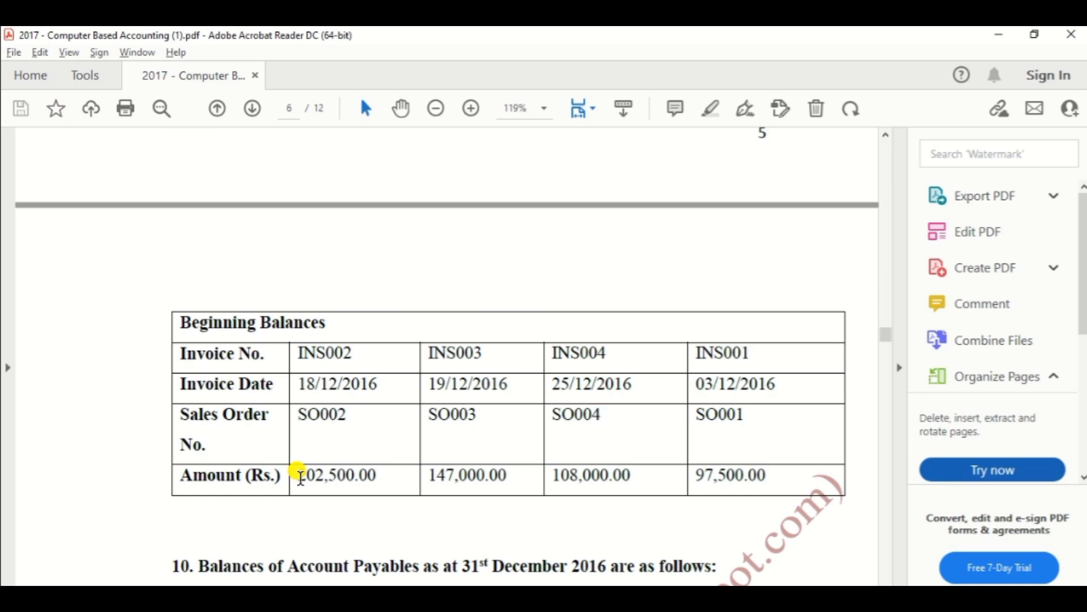
key(alt+Tab)
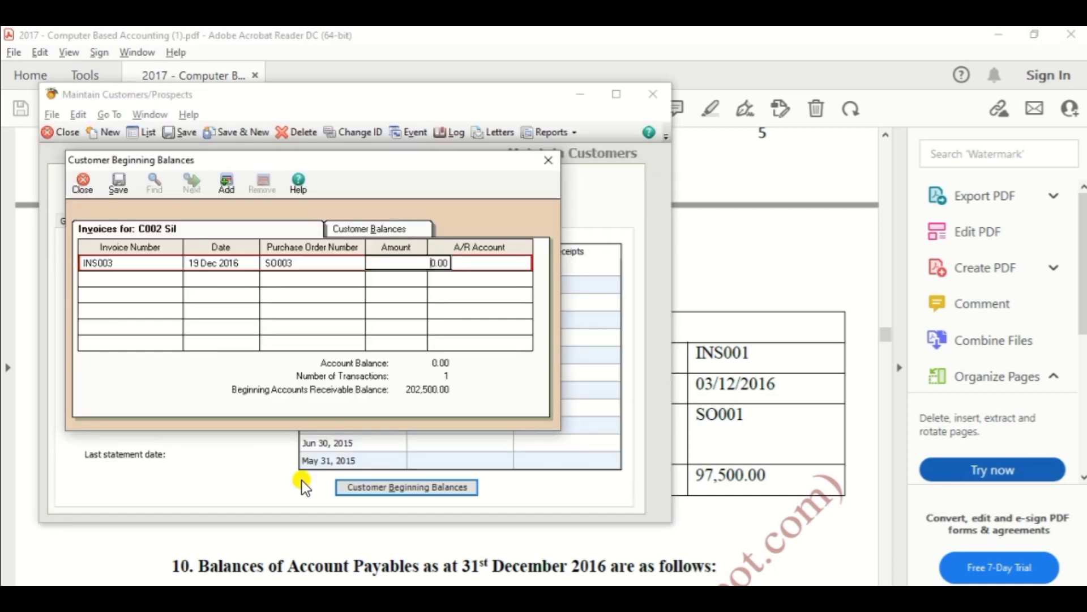
text(147000)
key(Tab)
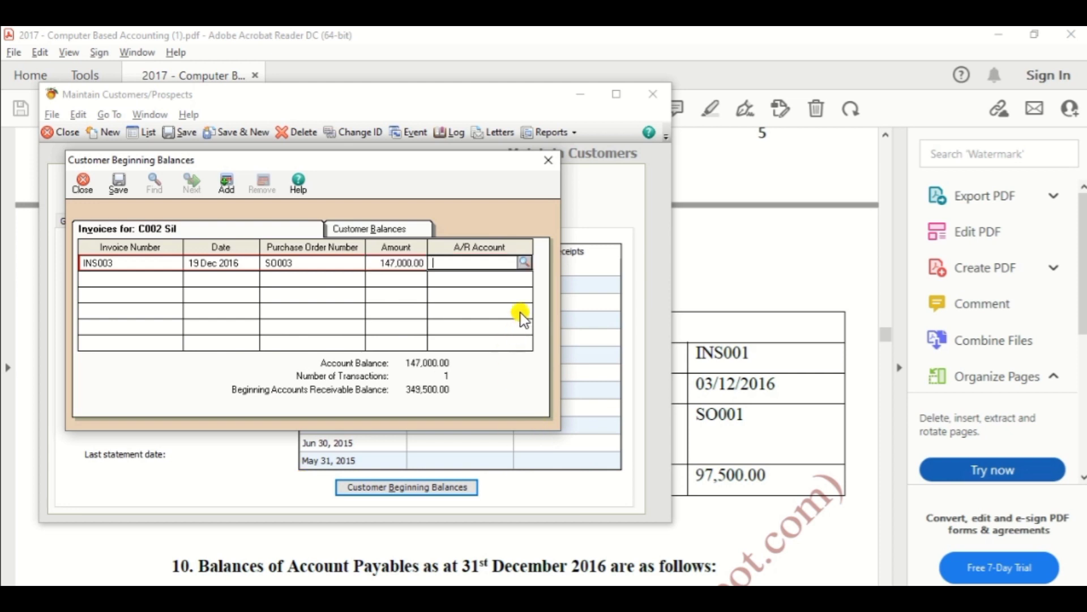
Assign A/R account 10600, save the beginning balance and close the window.
click(523, 266)
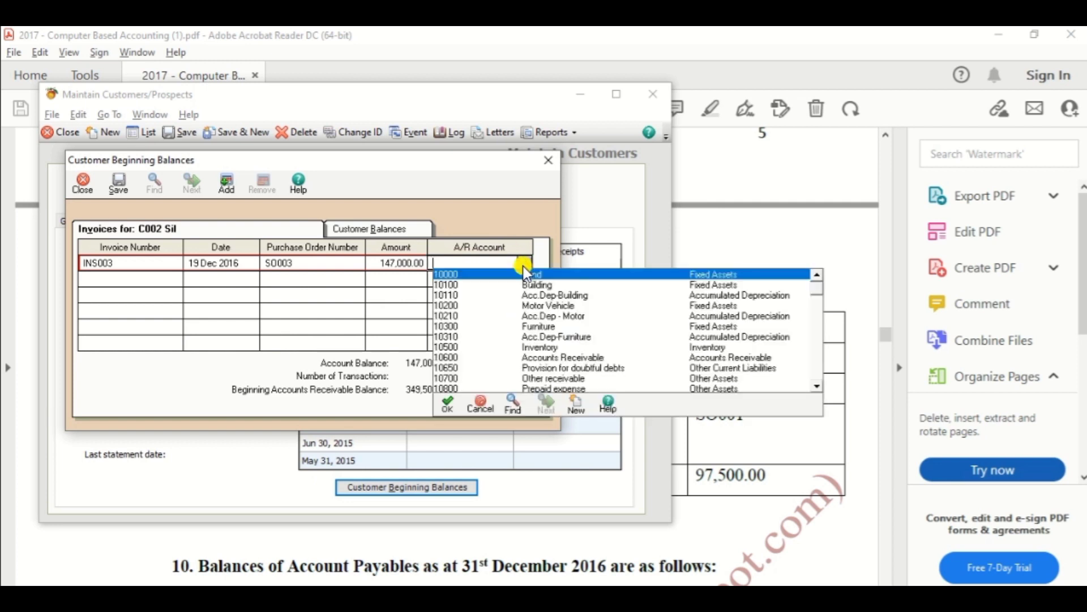
double_click(600, 356)
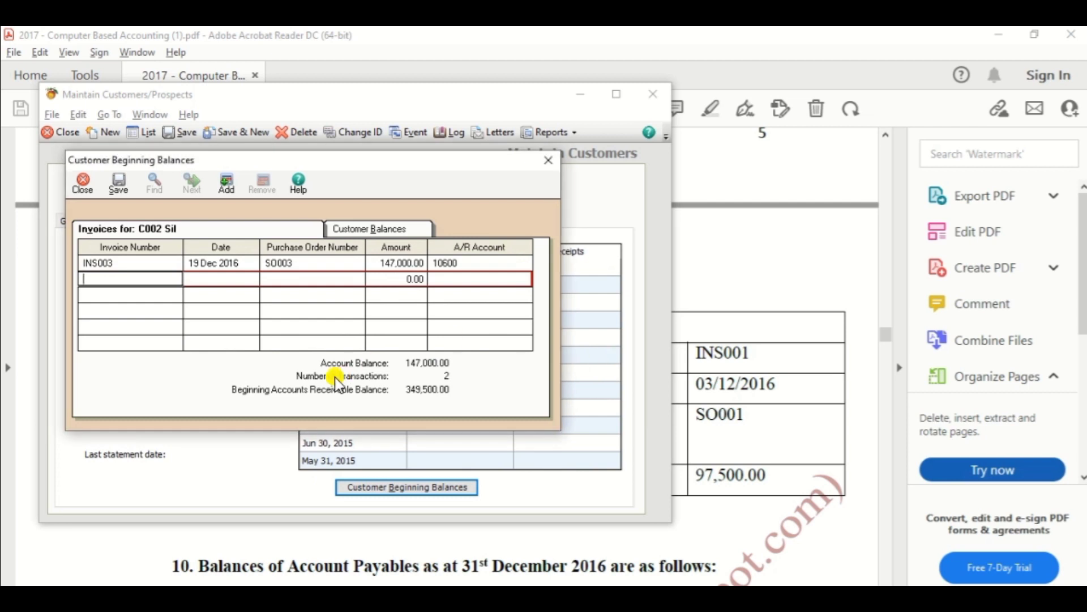
click(115, 186)
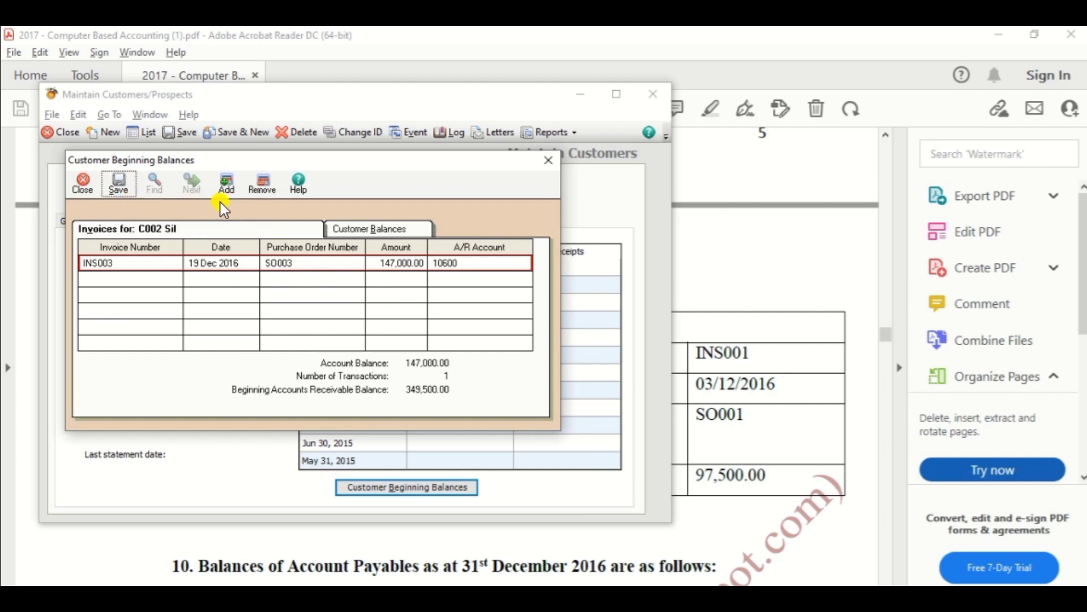
click(118, 185)
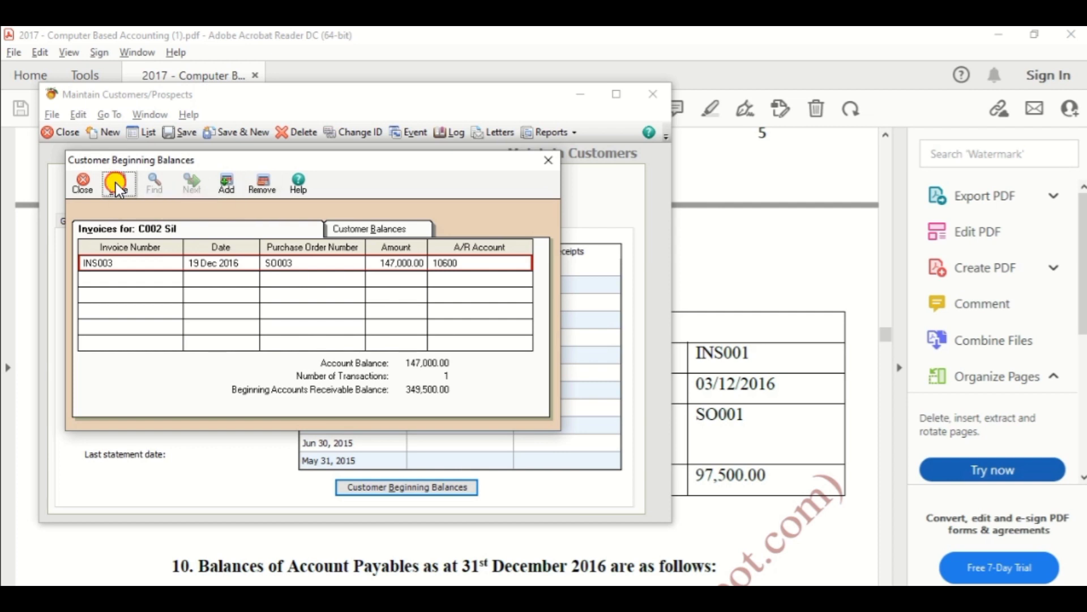
click(118, 185)
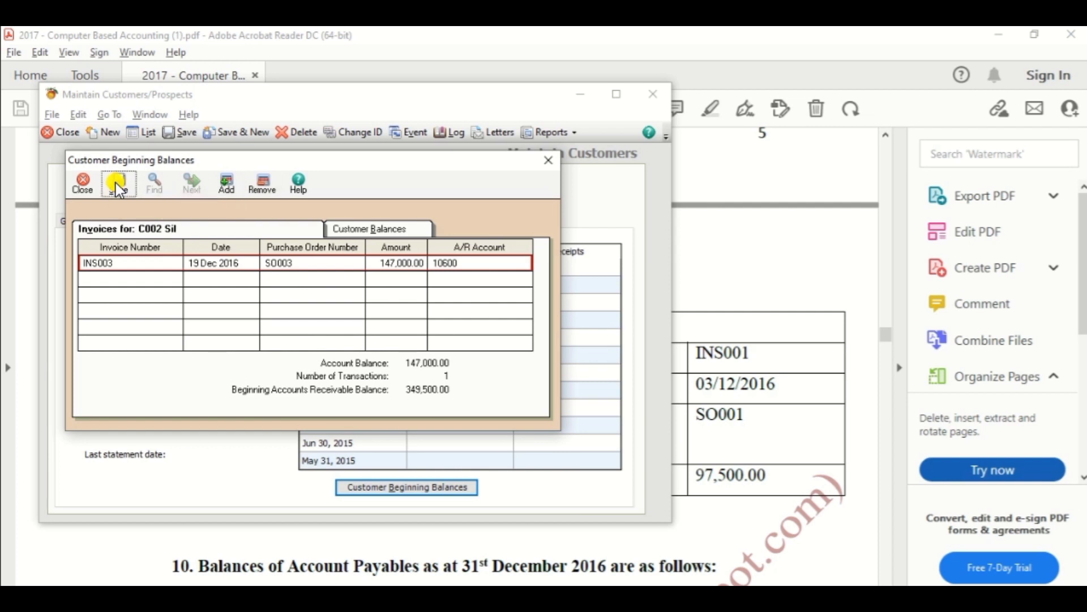
click(551, 158)
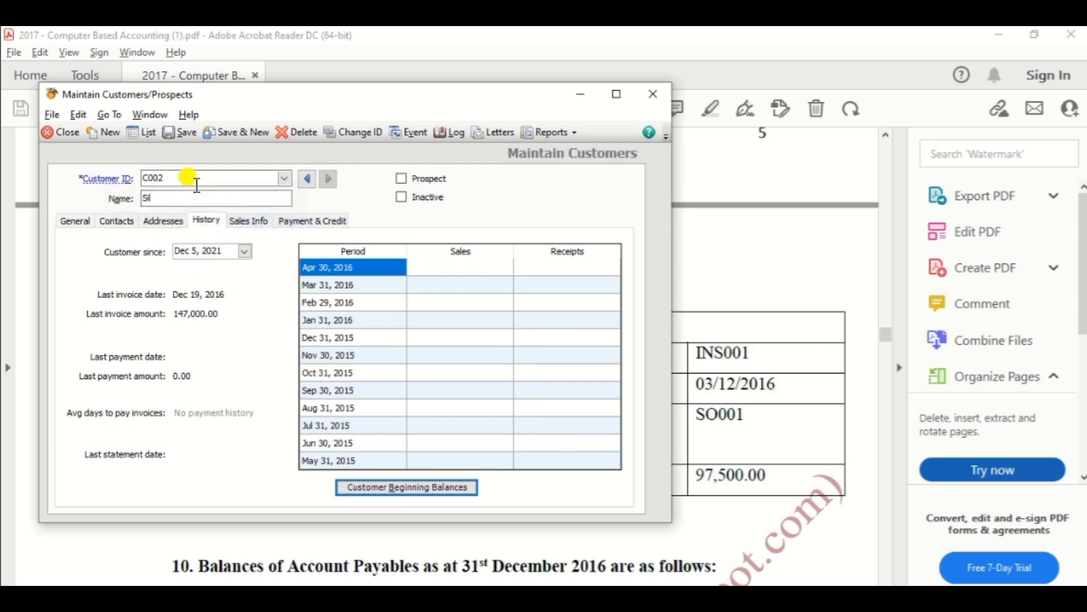
Save C002 with Save & New, then bring the PDF's Beginning Balances table forward.
click(226, 133)
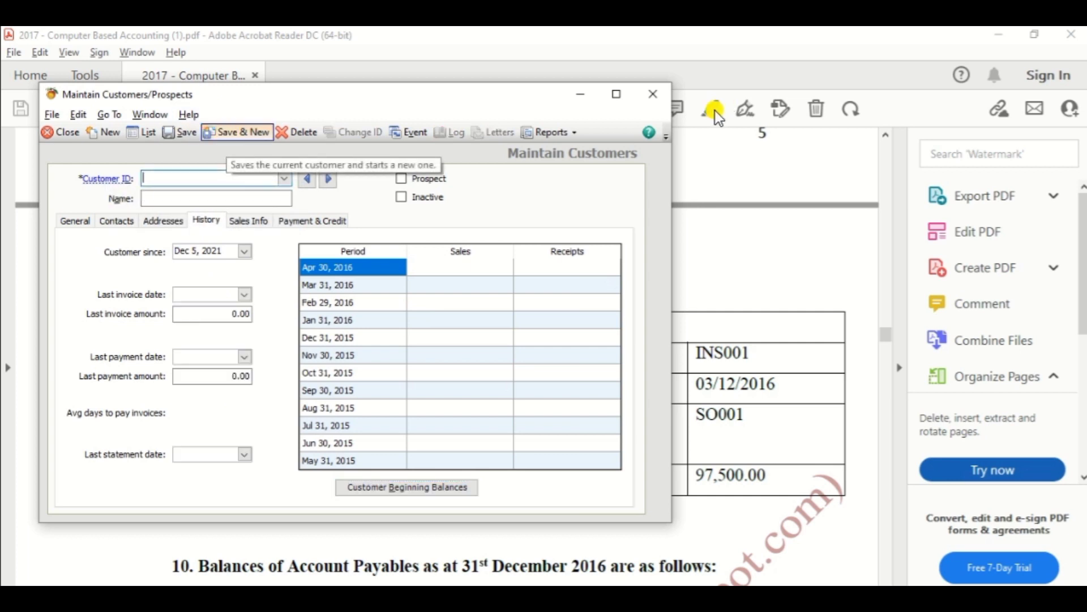
click(787, 169)
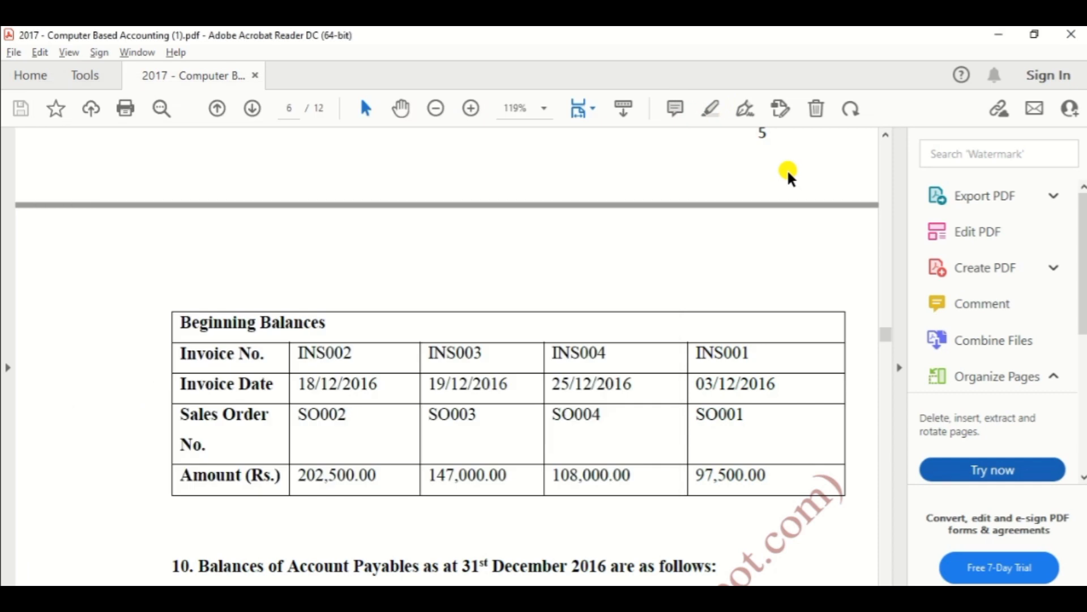